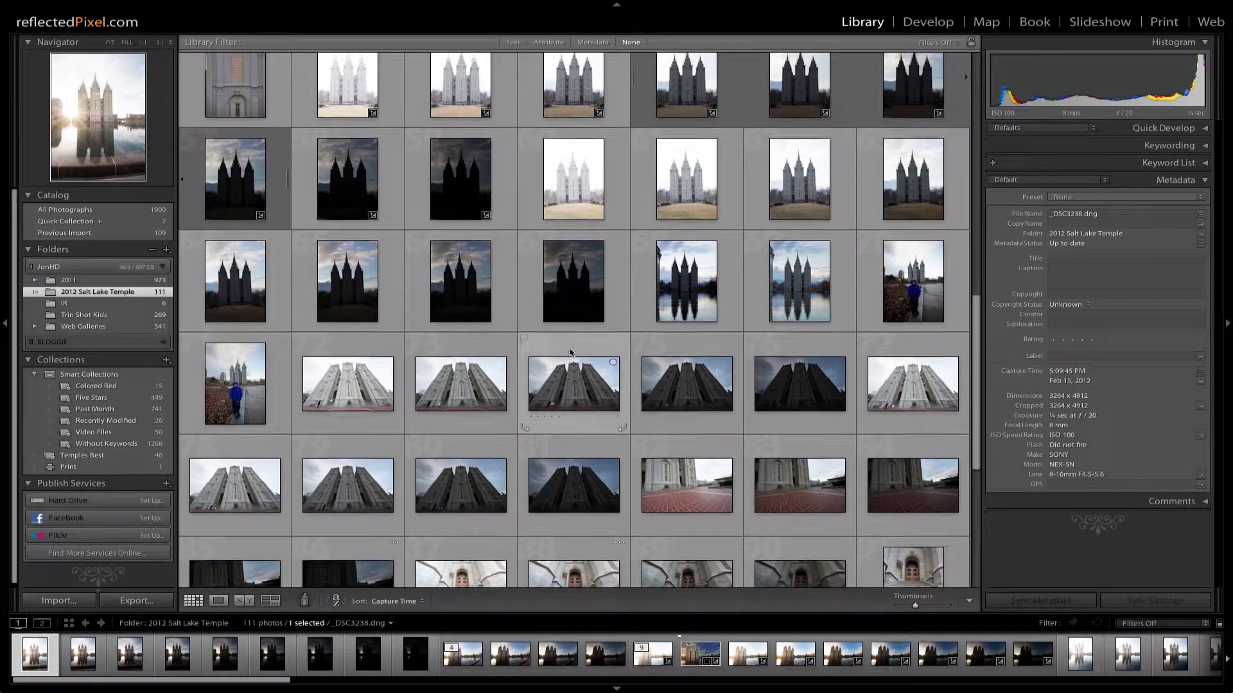
- Select the eight bracketed exposures from _DSC3295 onward and switch to the Develop module
scroll(569, 352, "up", 1)
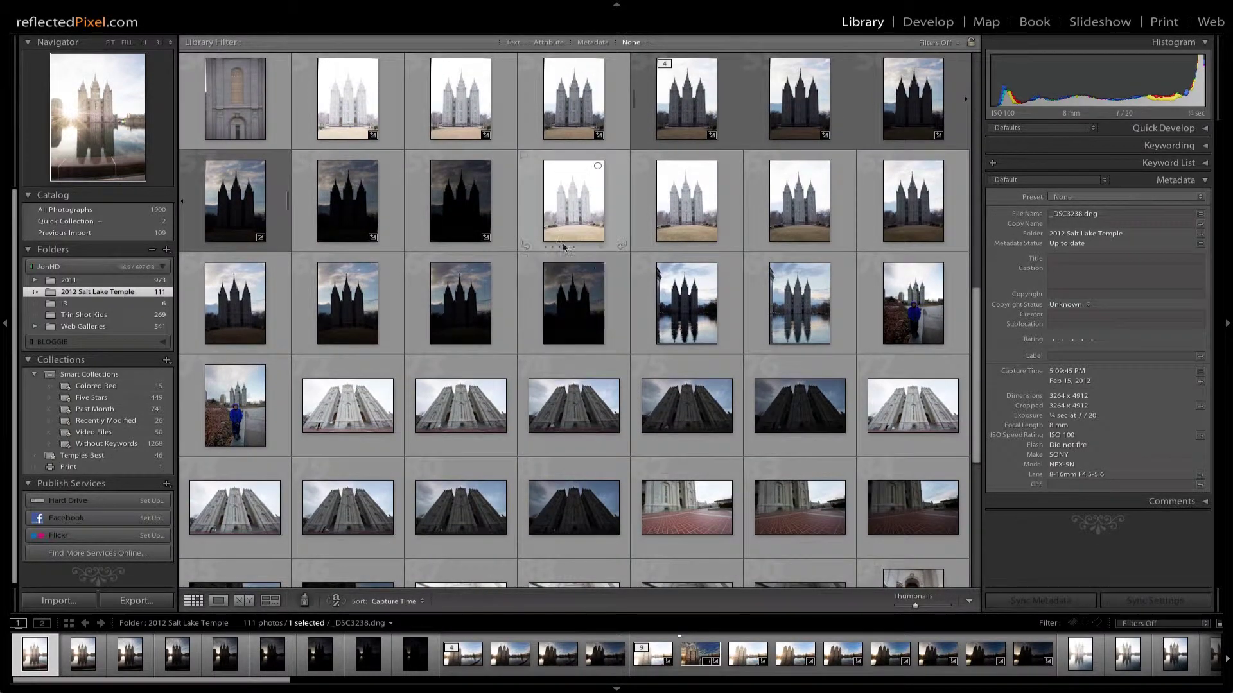
key("Up")
left_click(573, 321, "shift")
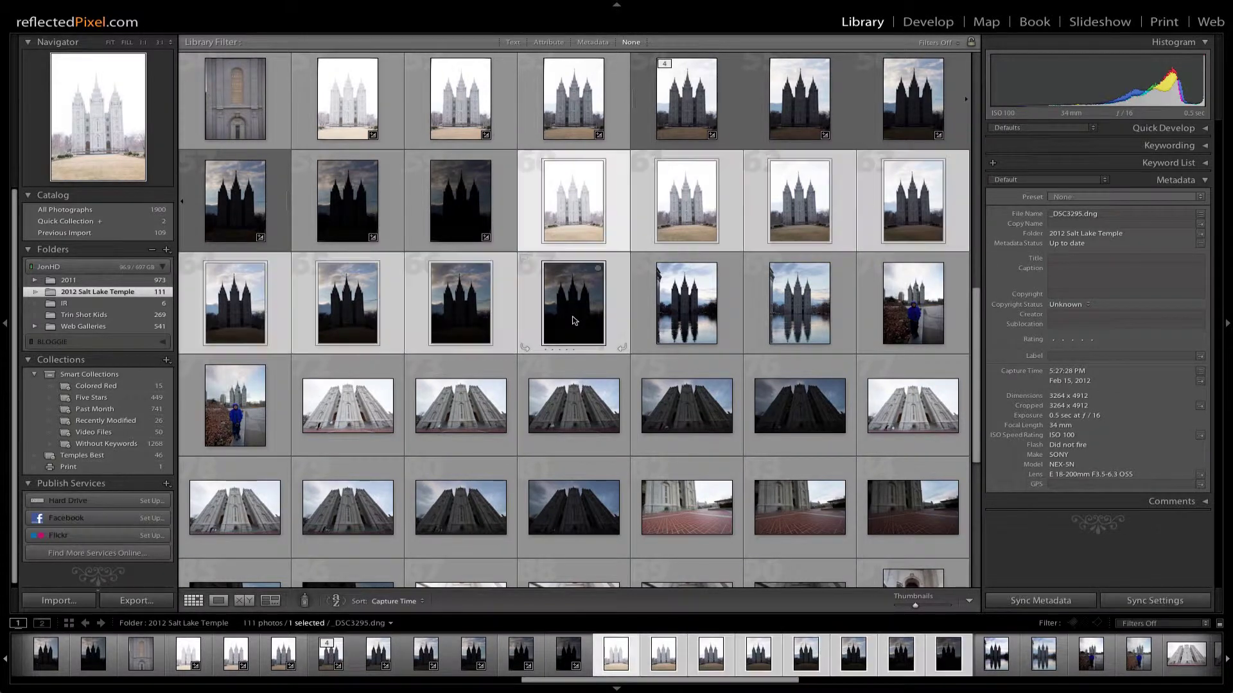
key("d")
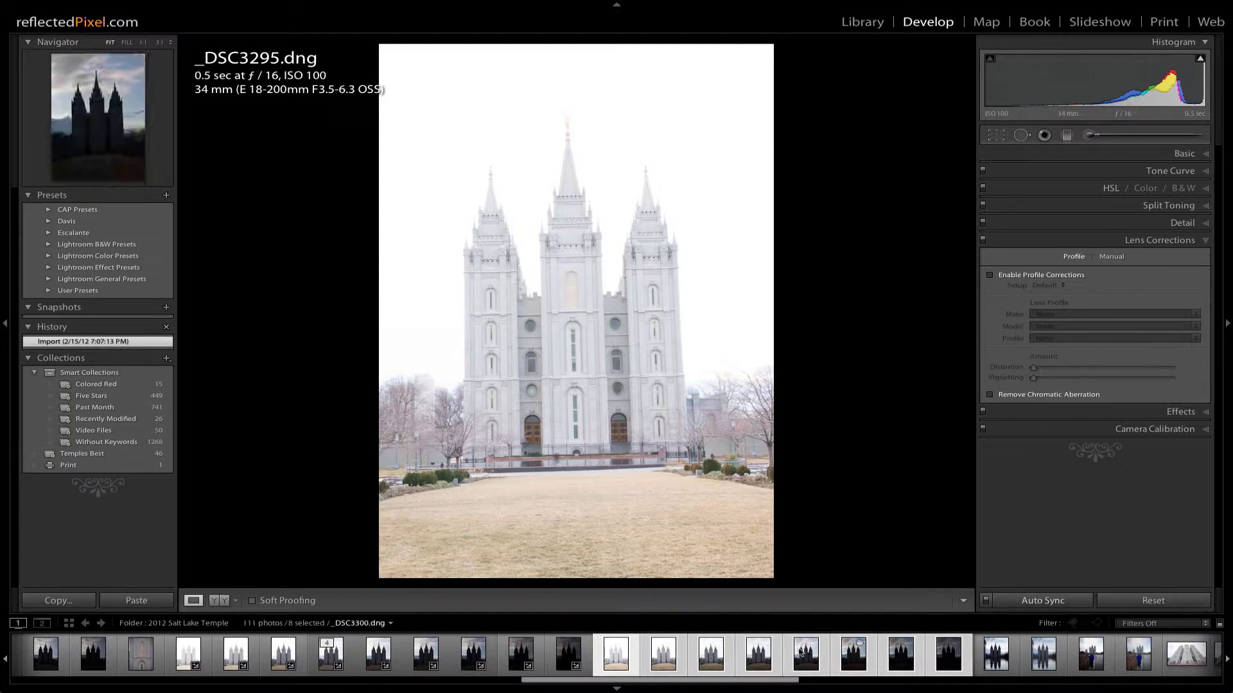
- On _DSC3298, enable Sigma lens profile corrections and chromatic aberration removal, checked at 1:1
left_click(761, 655)
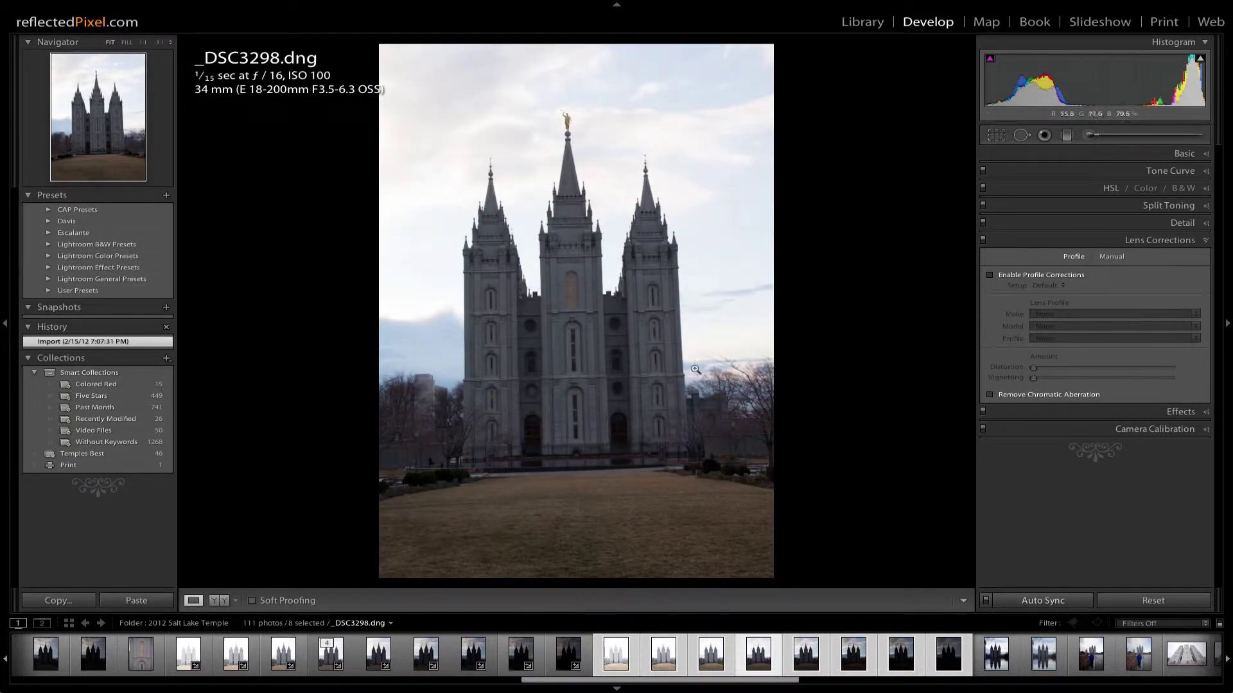
left_click(690, 340)
left_click_drag(584, 295, 681, 350)
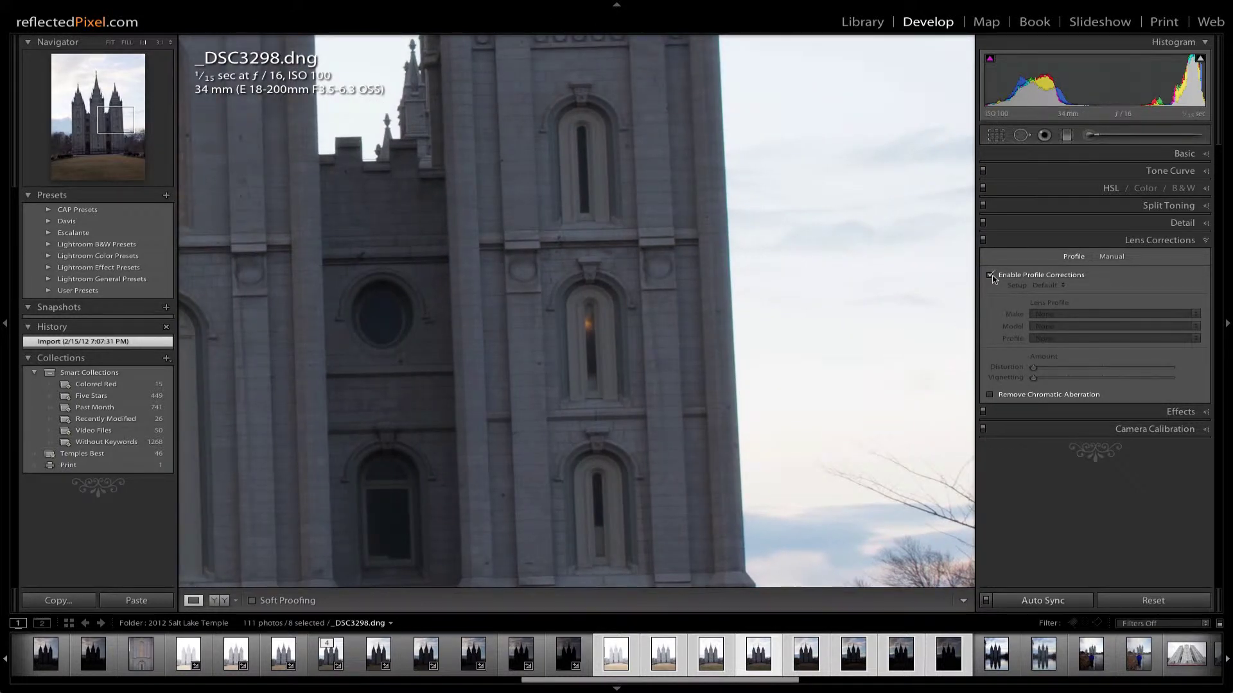
left_click(990, 395)
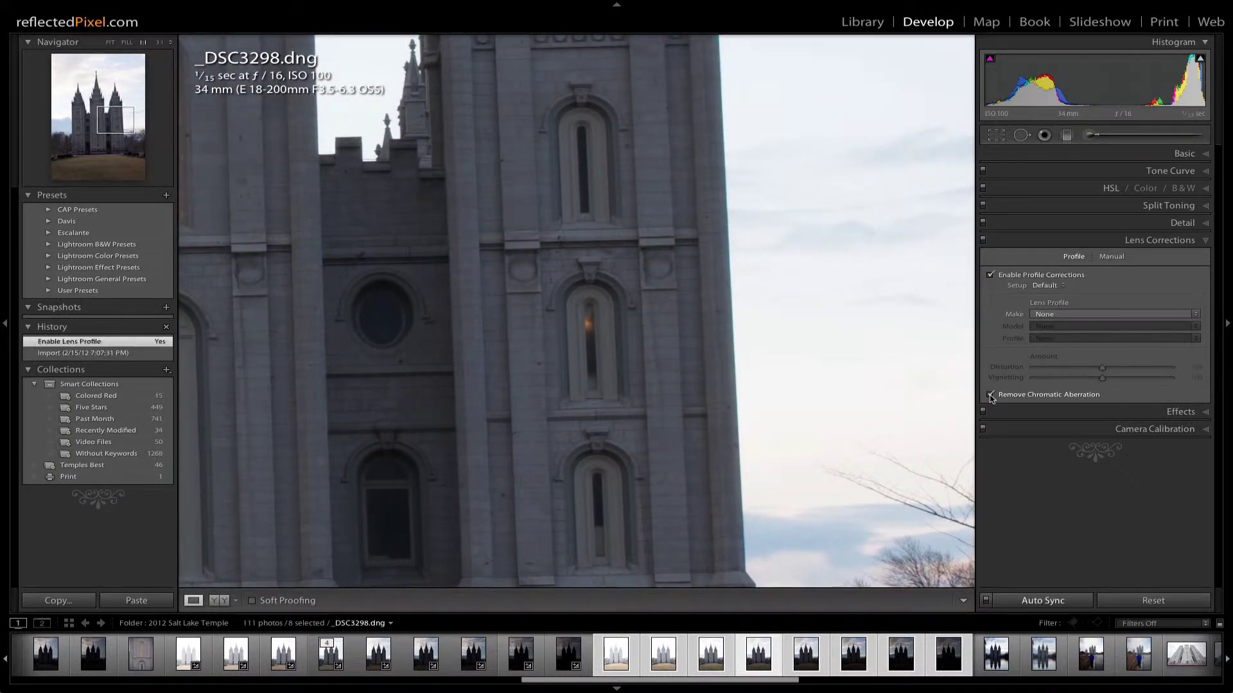
left_click(1050, 314)
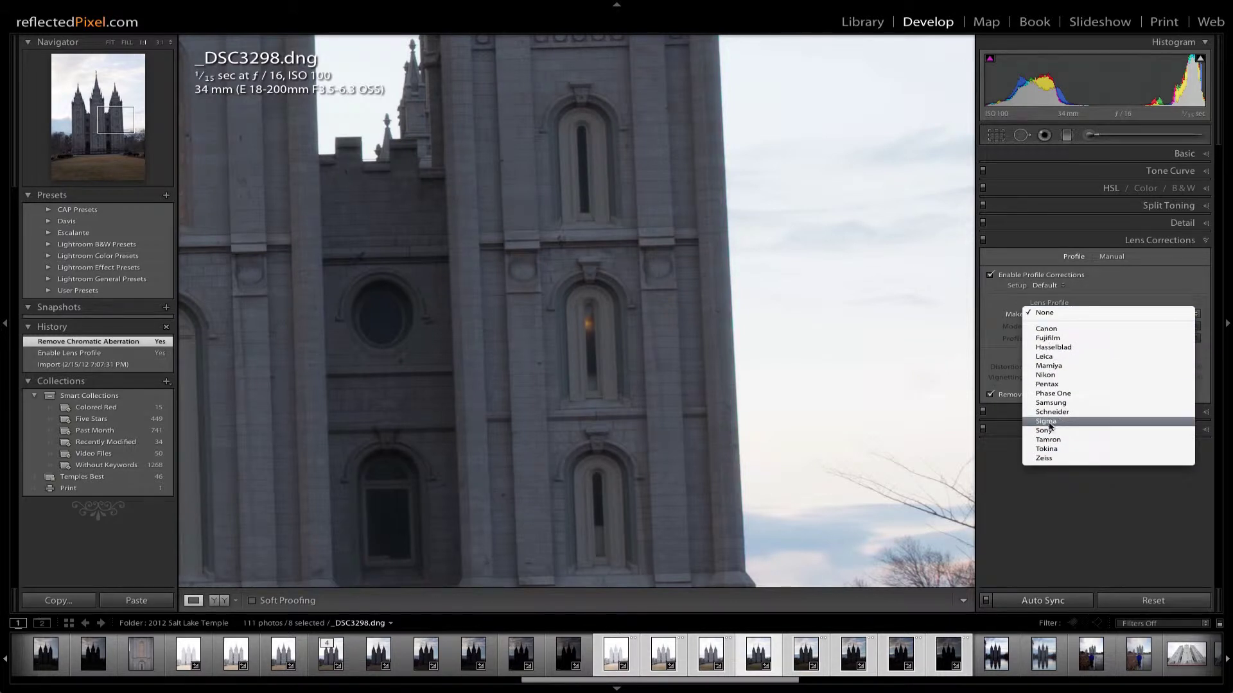
left_click(1048, 421)
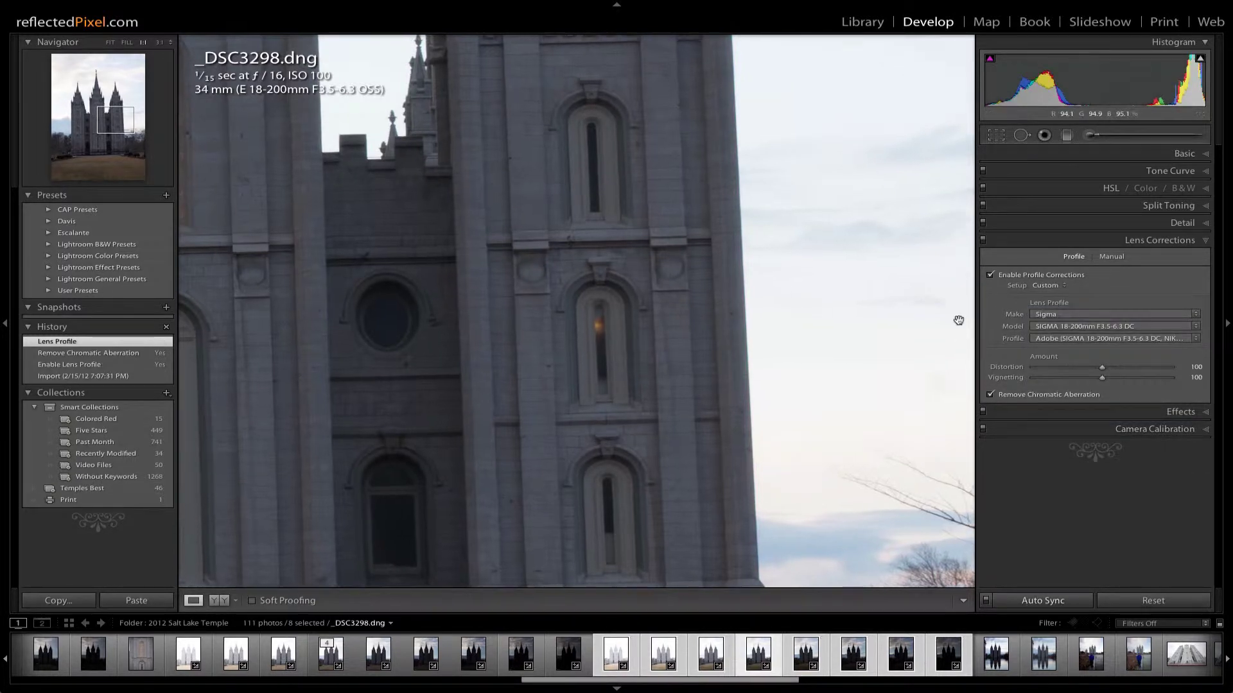
left_click(843, 287)
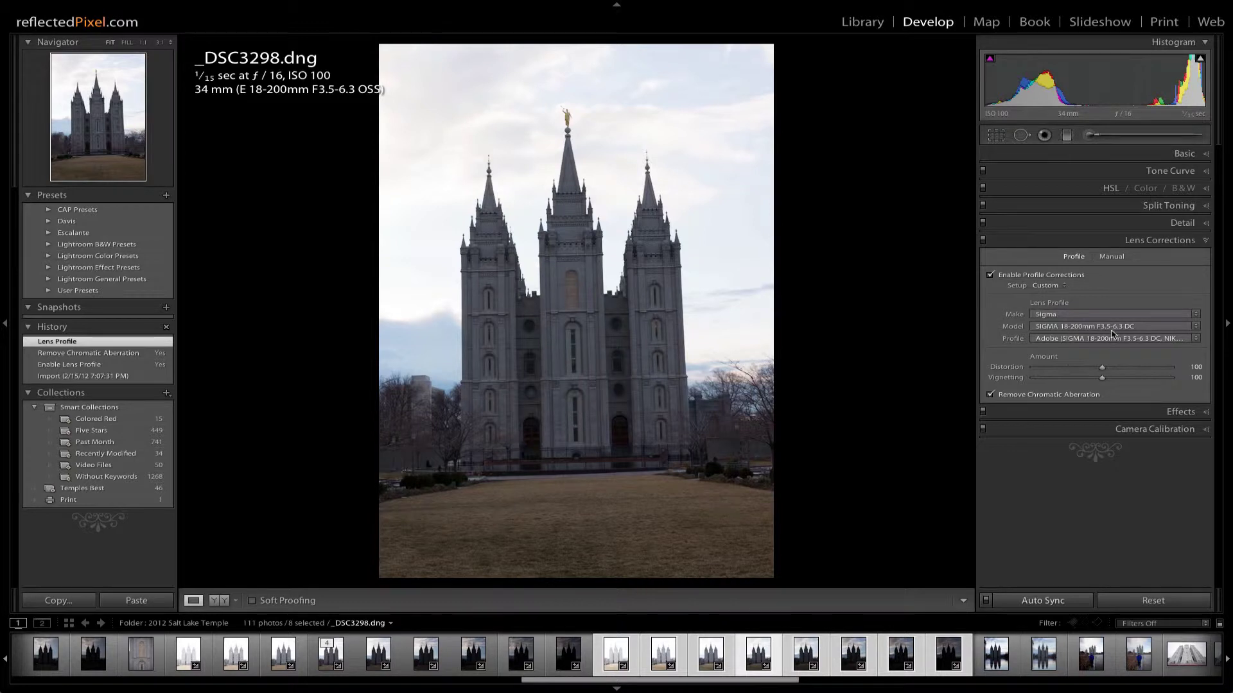
- Set sharpening amount 47, masking 34 and luminance noise reduction 5, inspecting at 1:1
left_click(1136, 224)
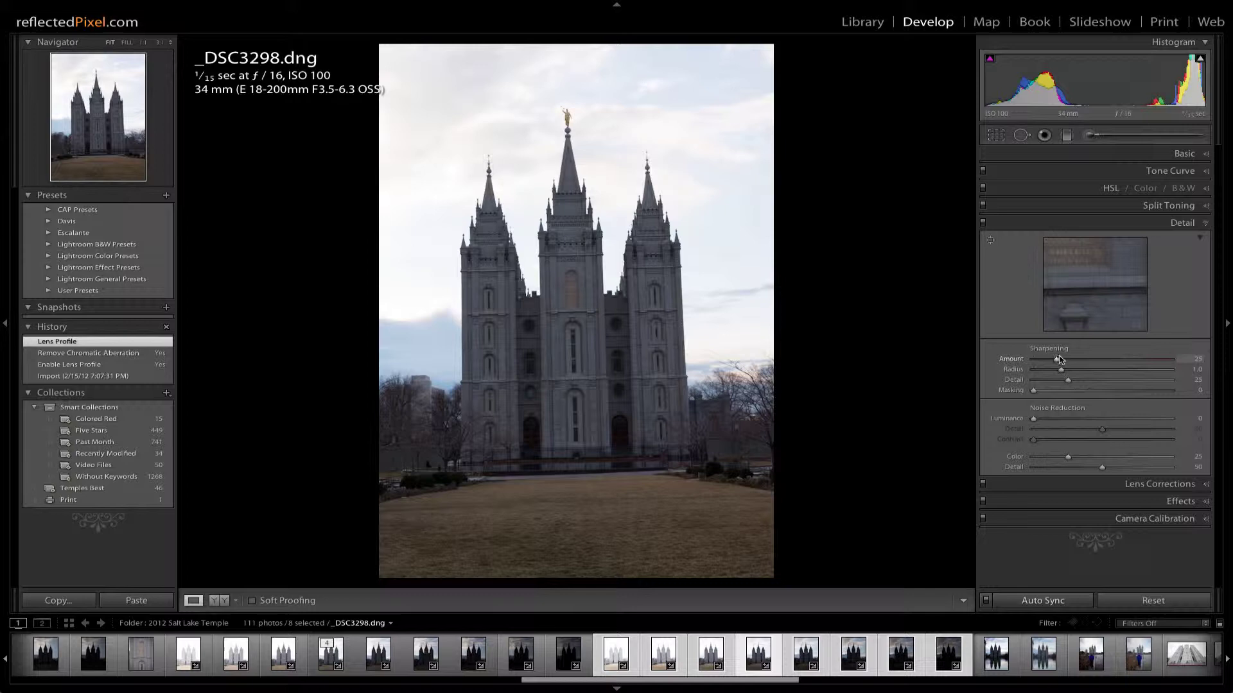
left_click_drag(1078, 361, 1080, 402)
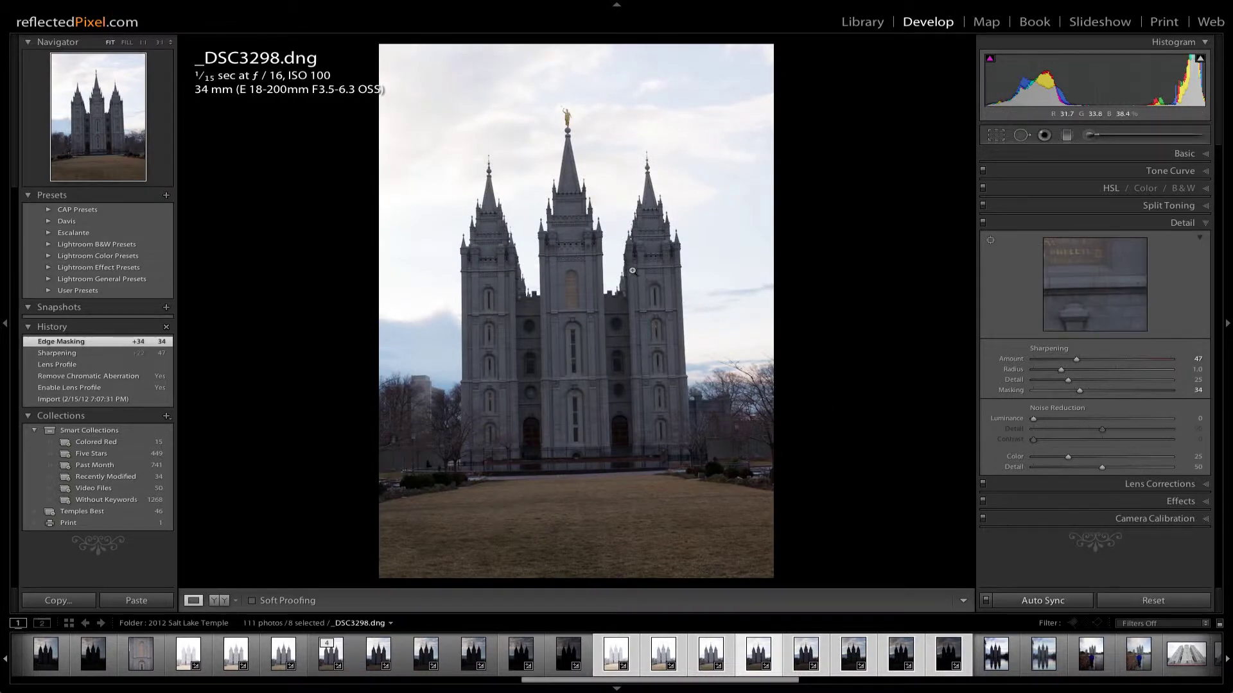
left_click(629, 269)
left_click_drag(747, 263, 857, 256)
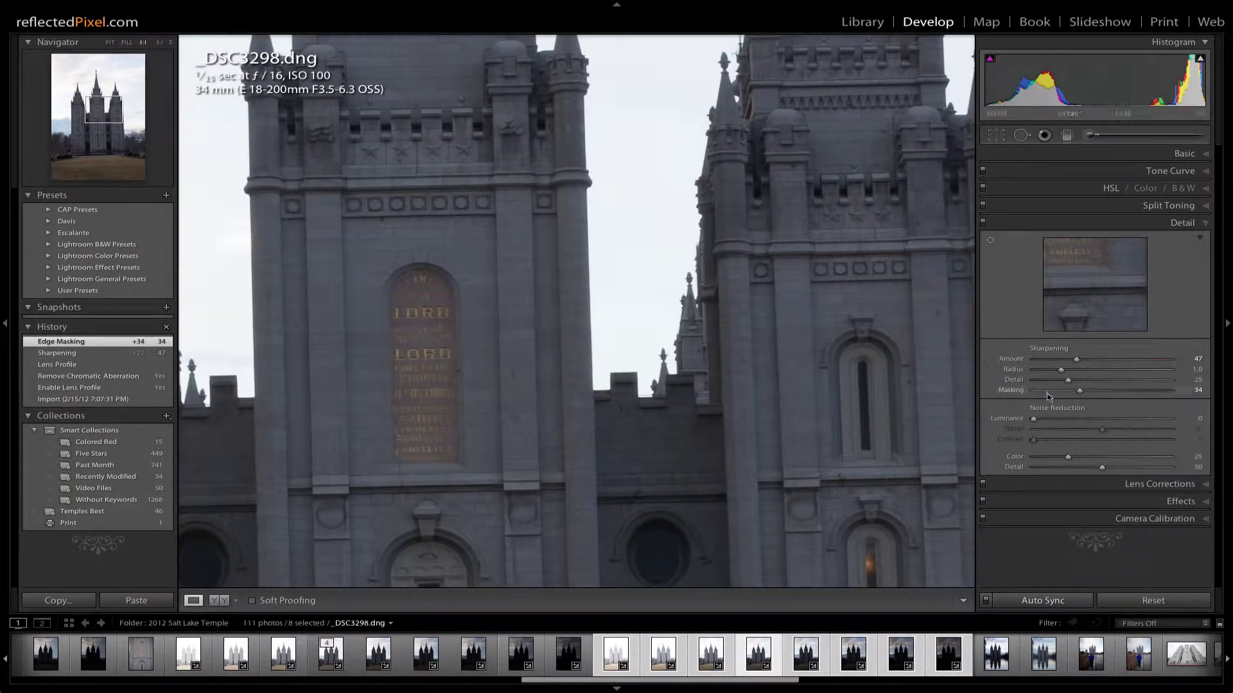
left_click(1041, 420)
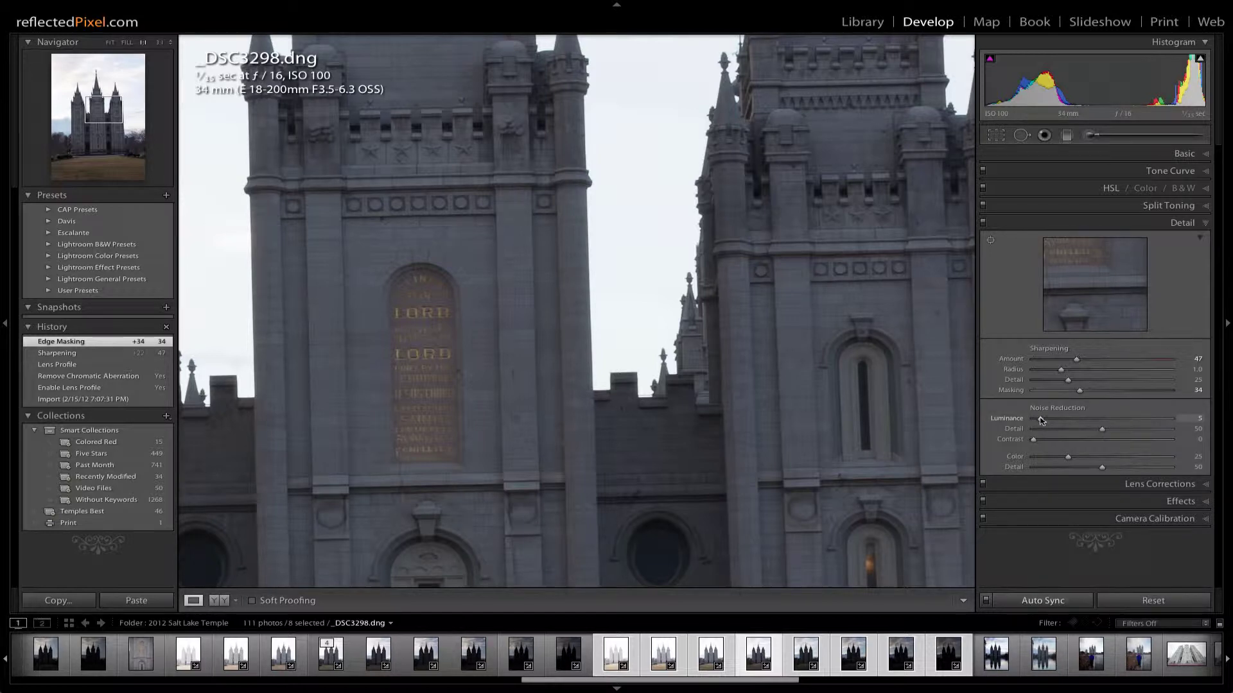
- Raise Clarity to +66 and fit the whole photo back in view
left_click(1114, 157)
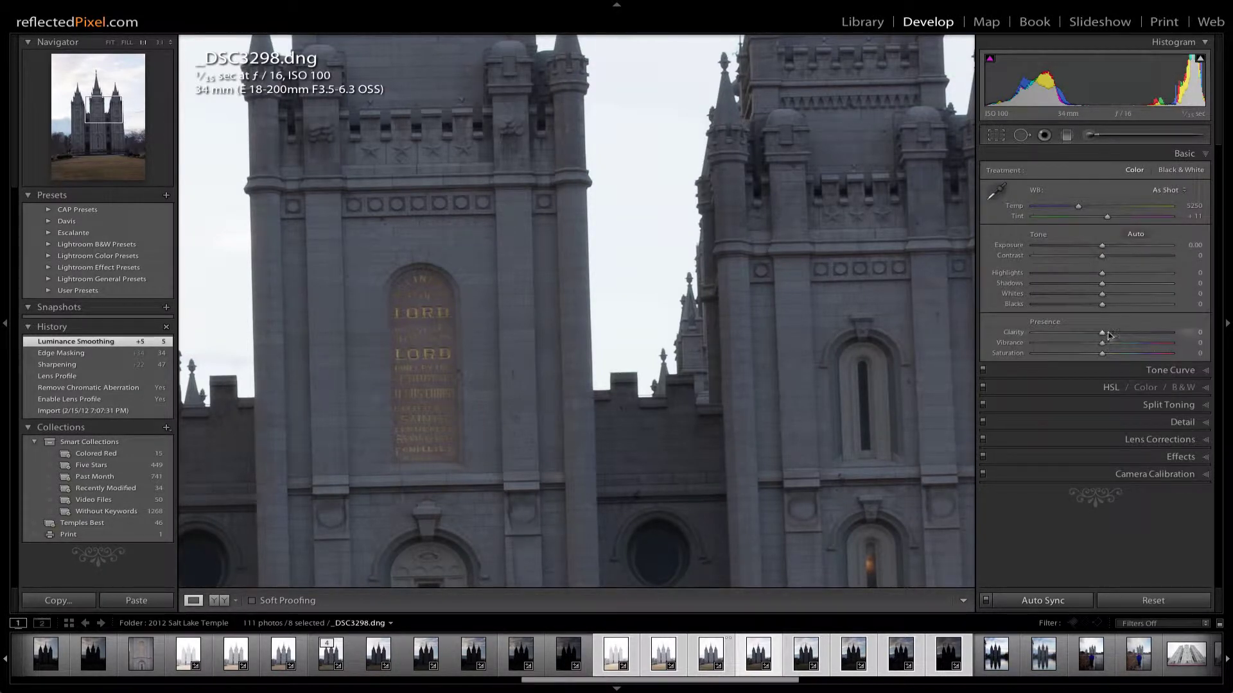
left_click(1148, 334)
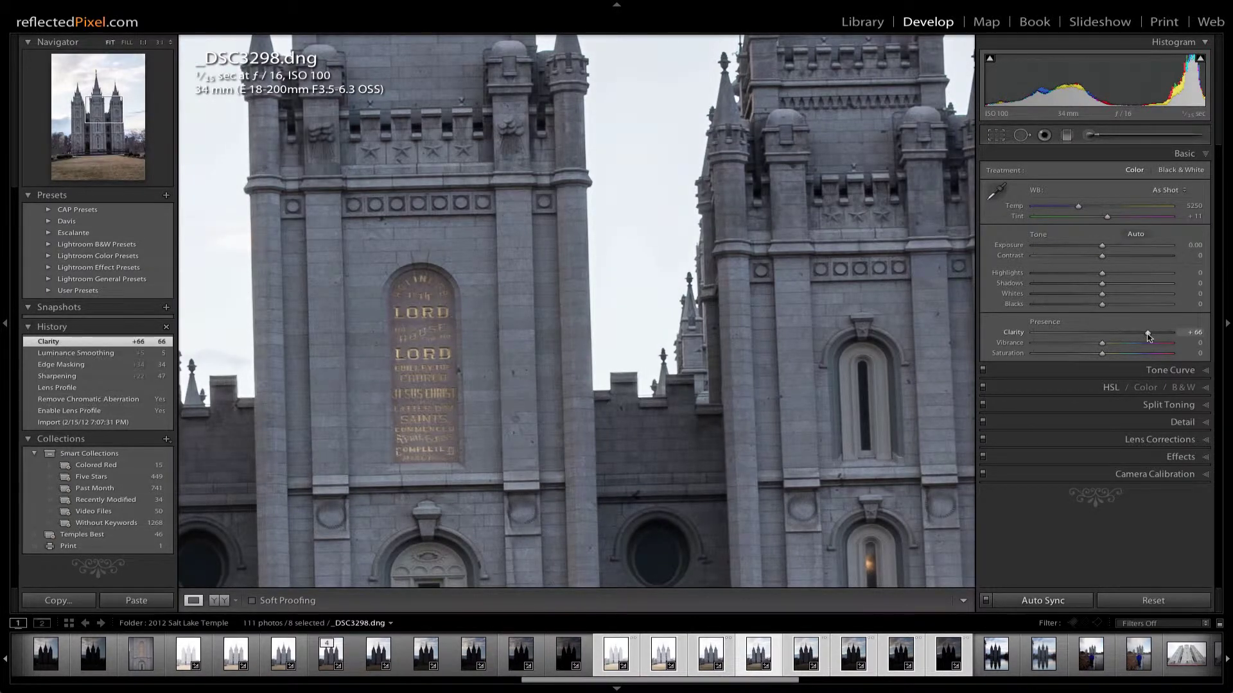
key("z")
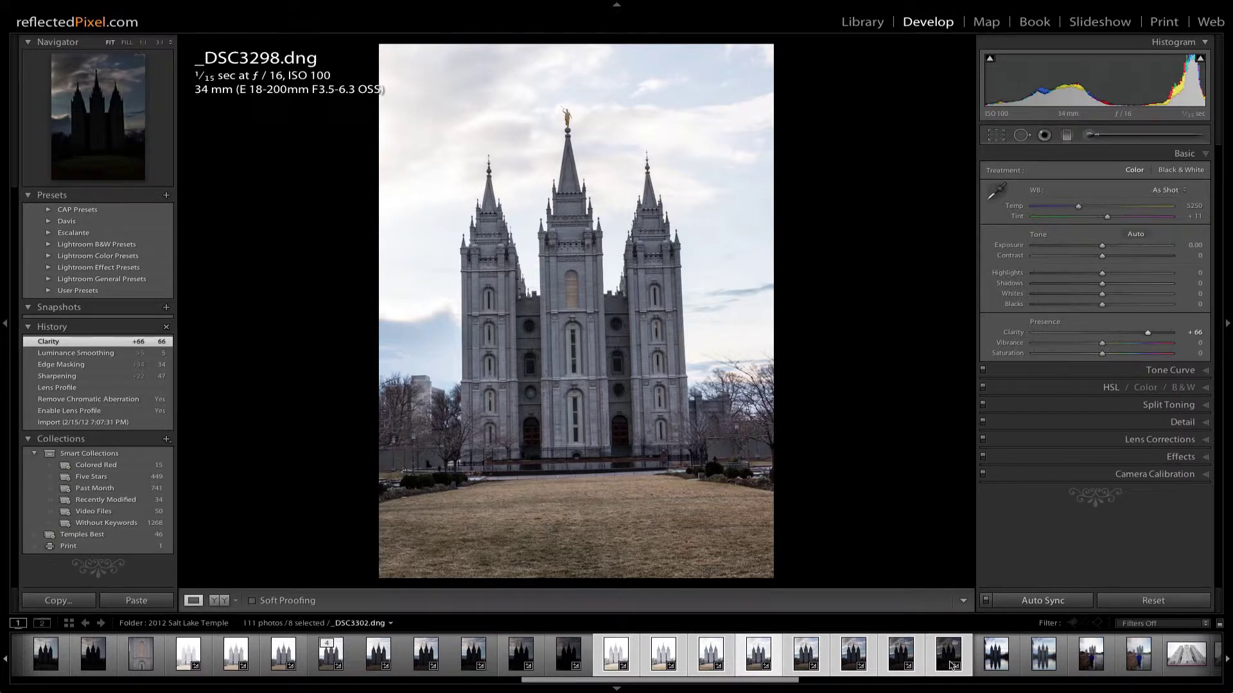
- Review the brackets _DSC3299 through _DSC3302, then step back to _DSC3296
left_click(855, 654)
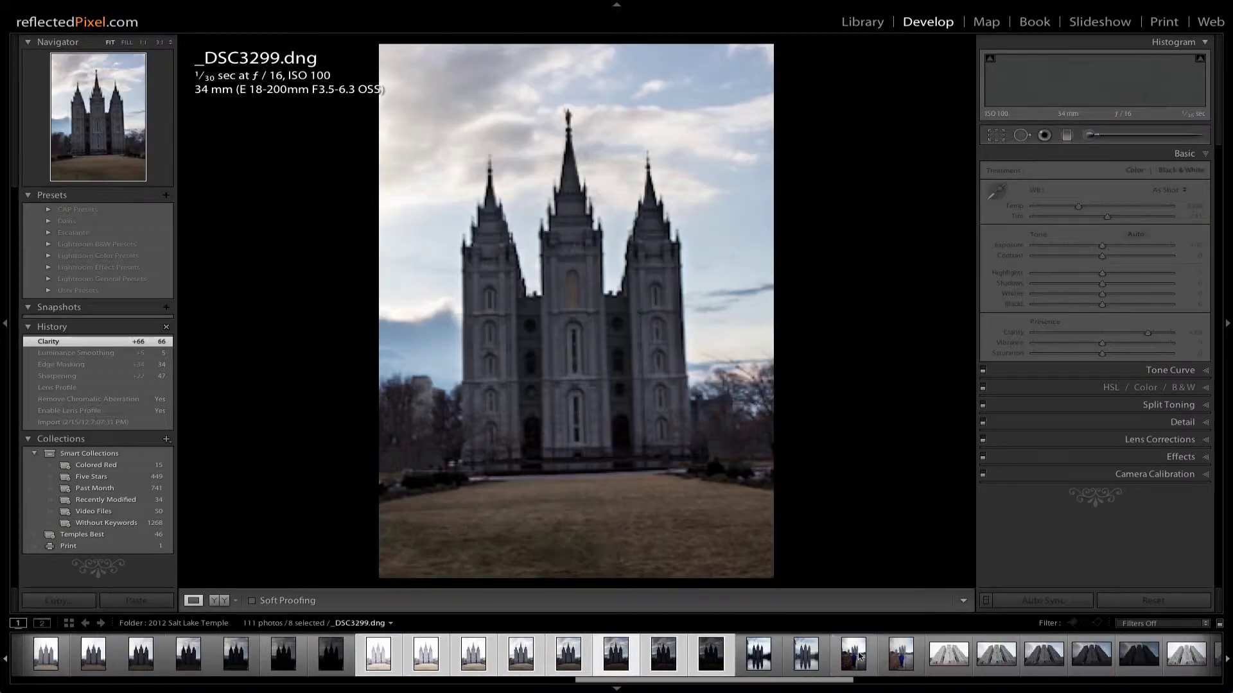
left_click(856, 655)
left_click(855, 655)
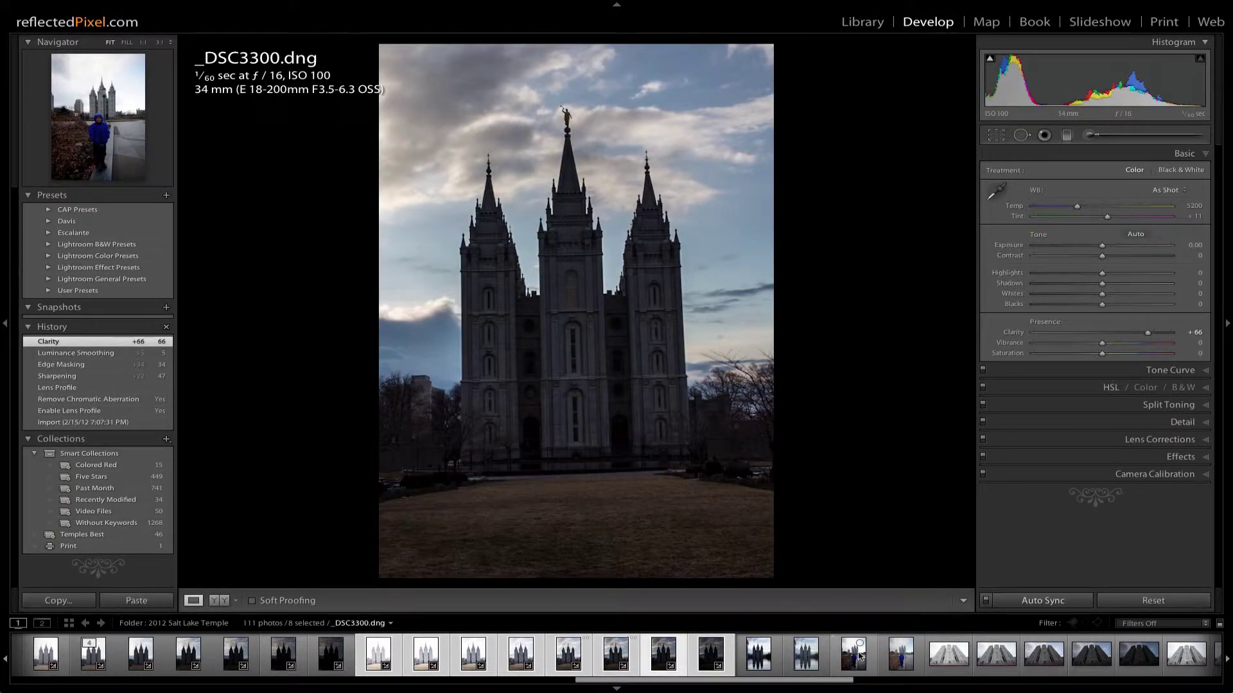
left_click(855, 655)
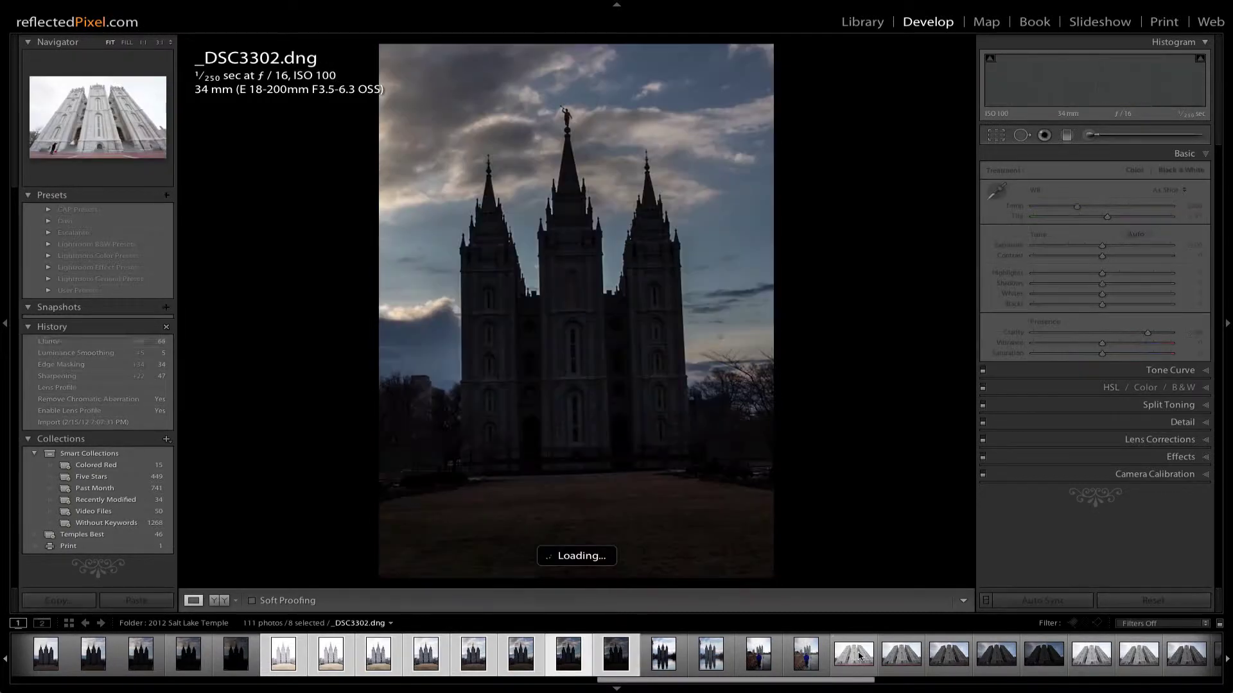
key("Left")
key("Left")
key("Left")
key("Left")
key("Left")
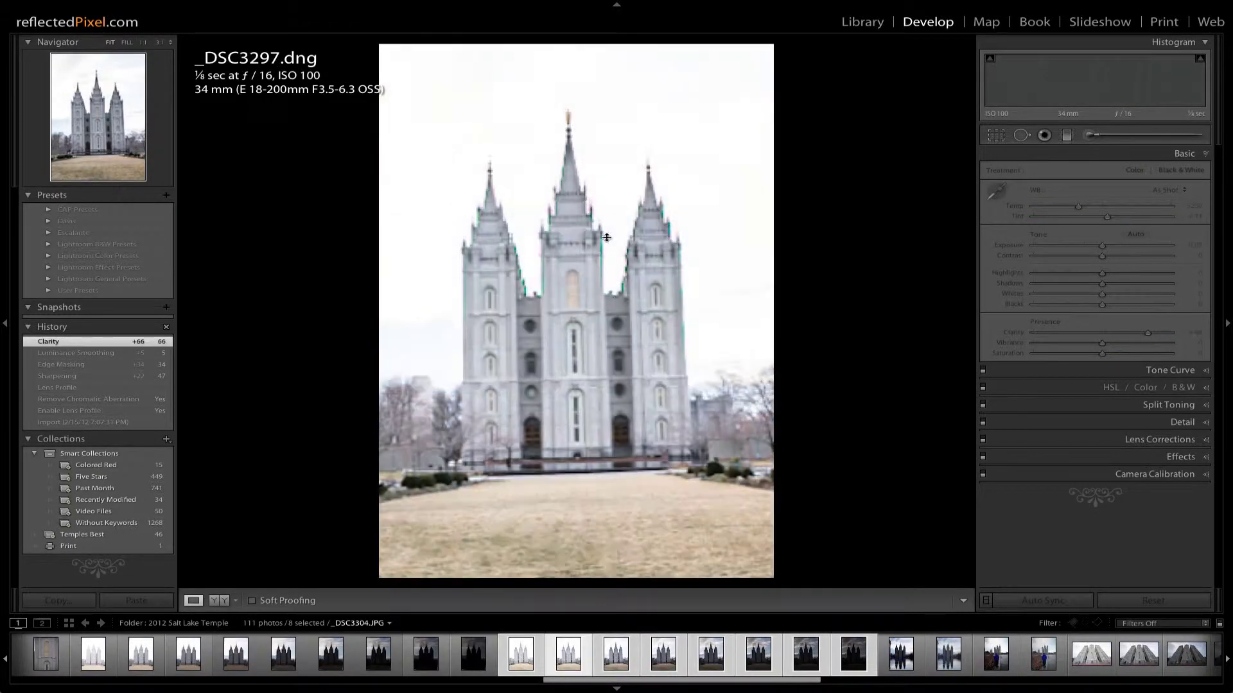
- Export the selected brackets using the HDR Efex Pro export preset
mouse_move(154, 5)
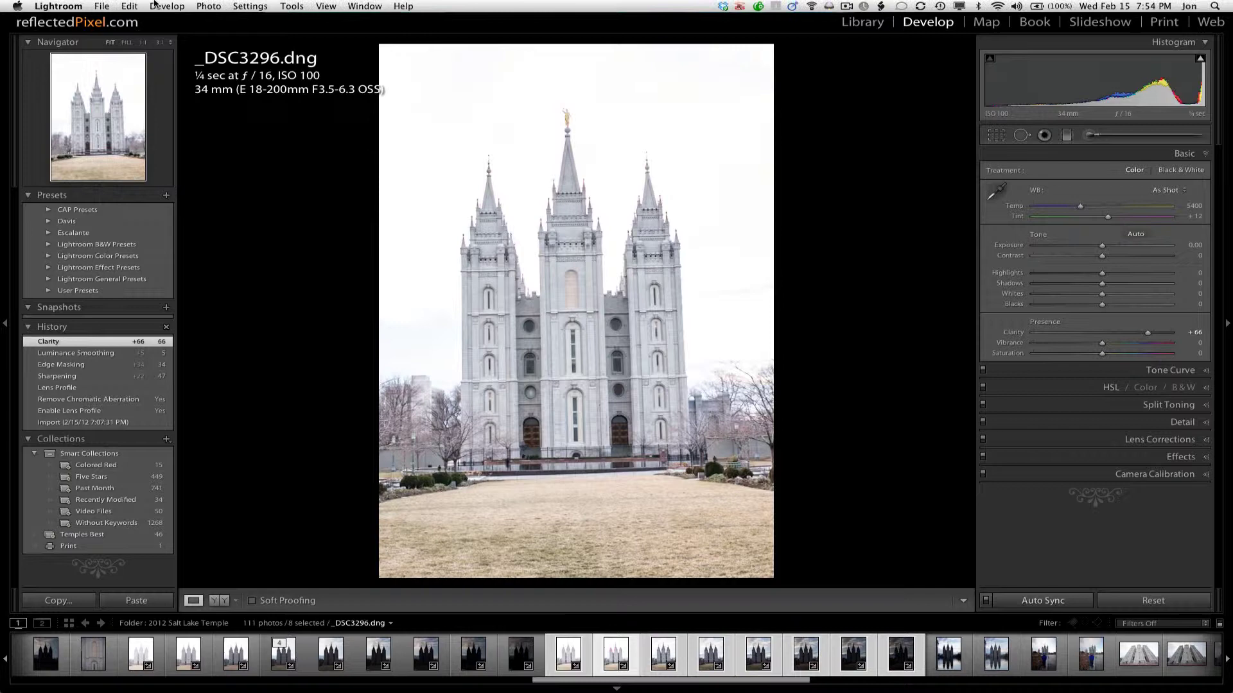
left_click(102, 6)
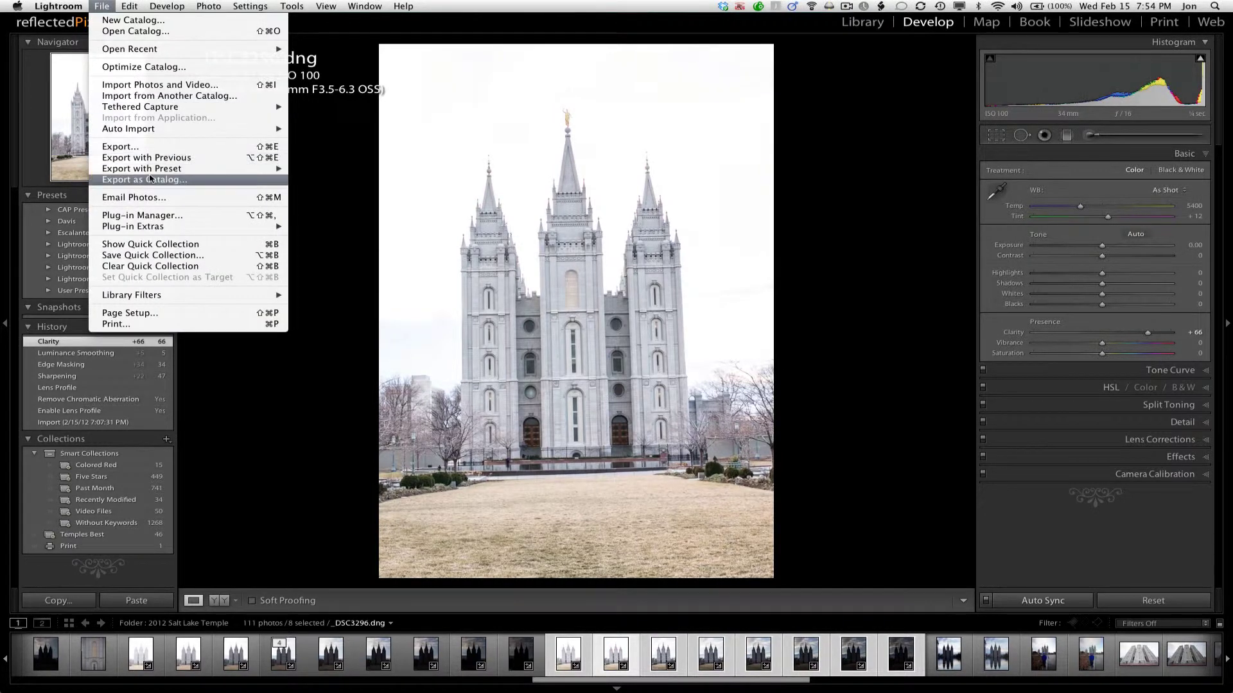
mouse_move(159, 171)
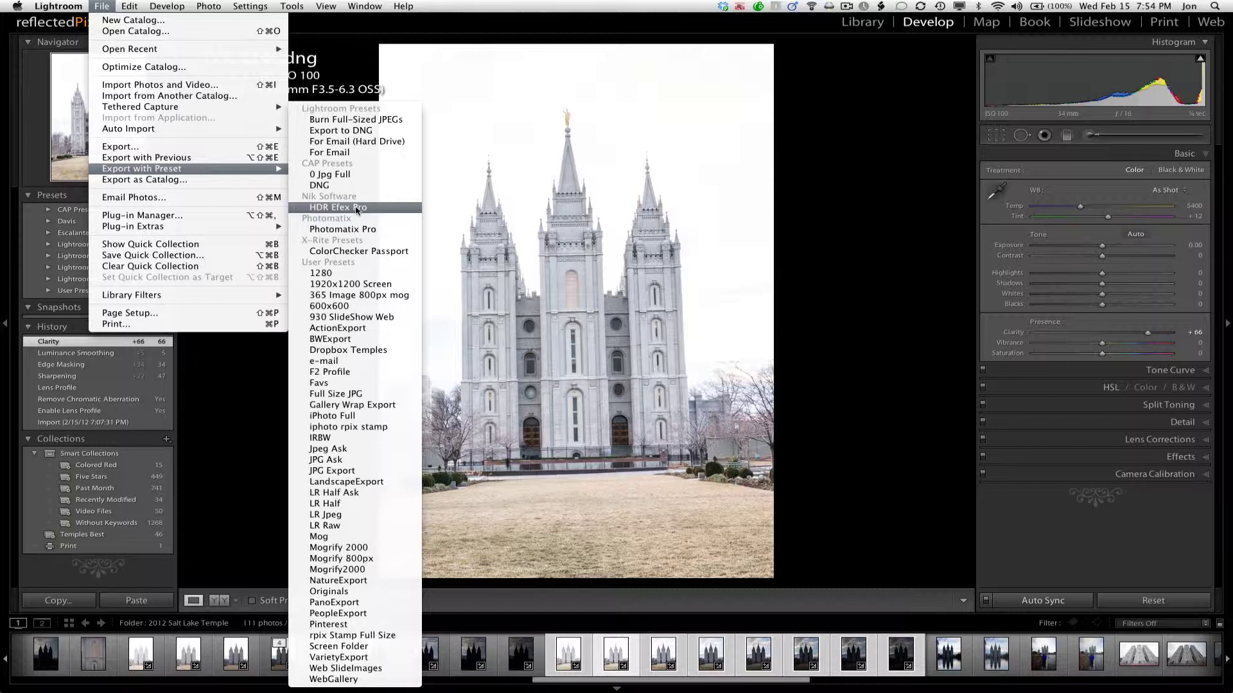
mouse_move(209, 6)
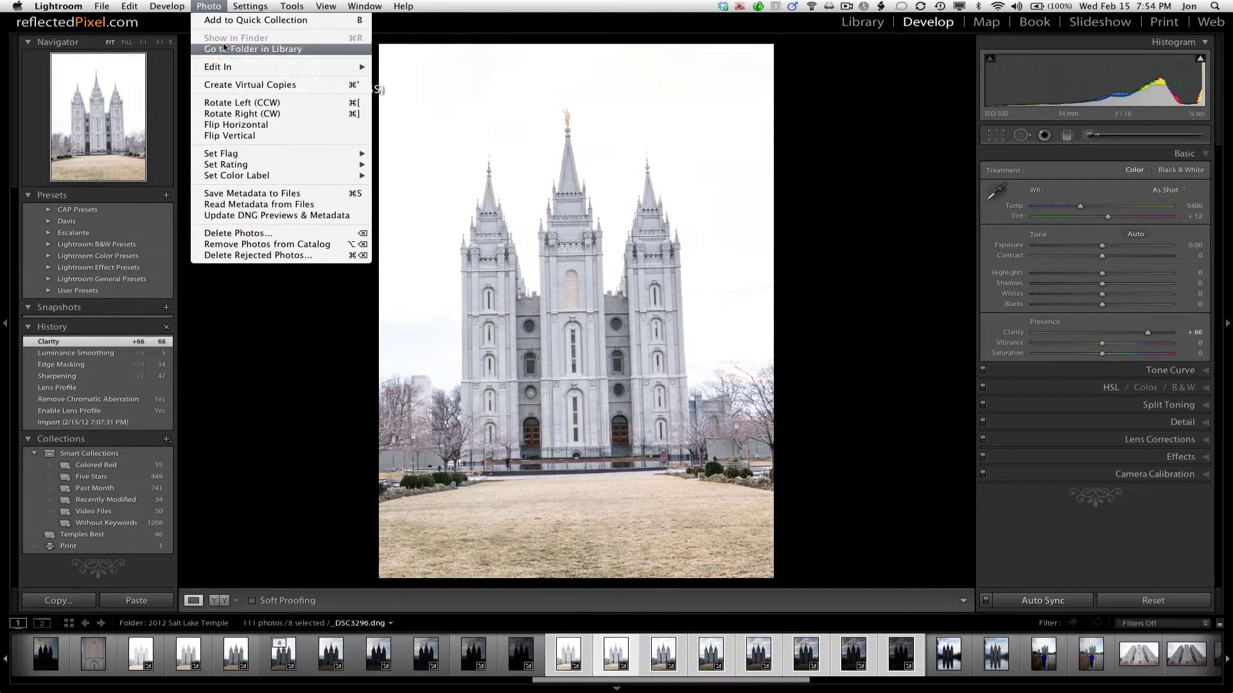
mouse_move(232, 69)
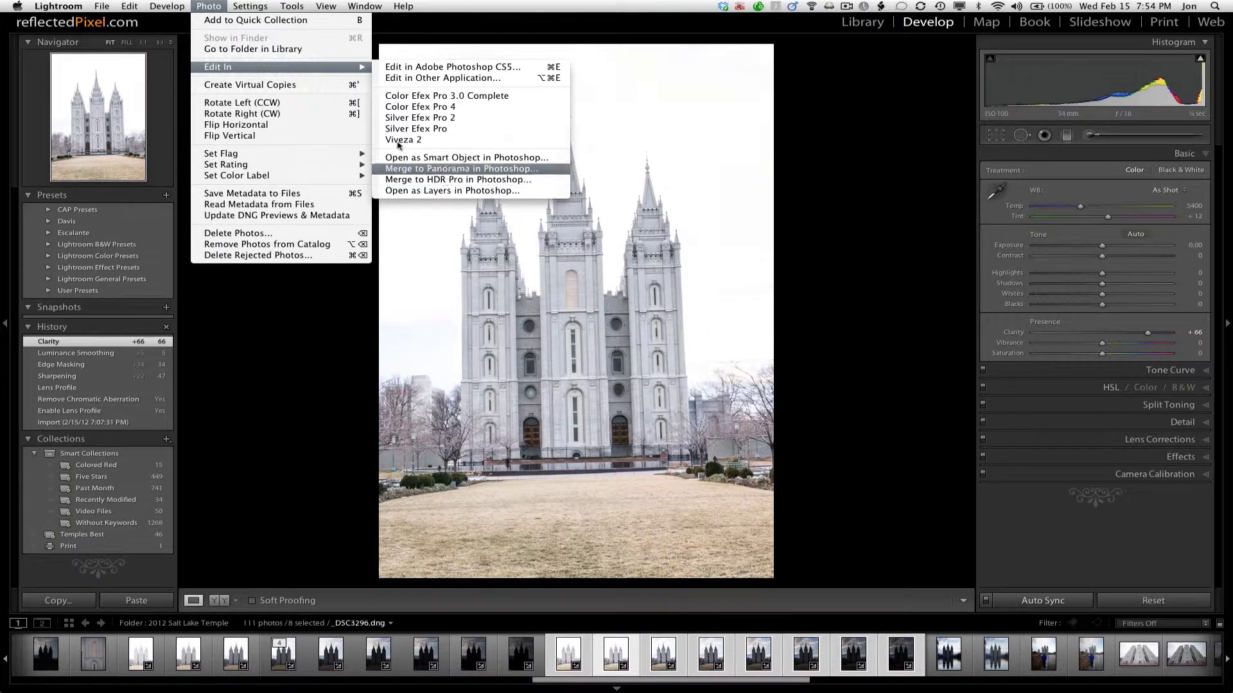
mouse_move(156, 8)
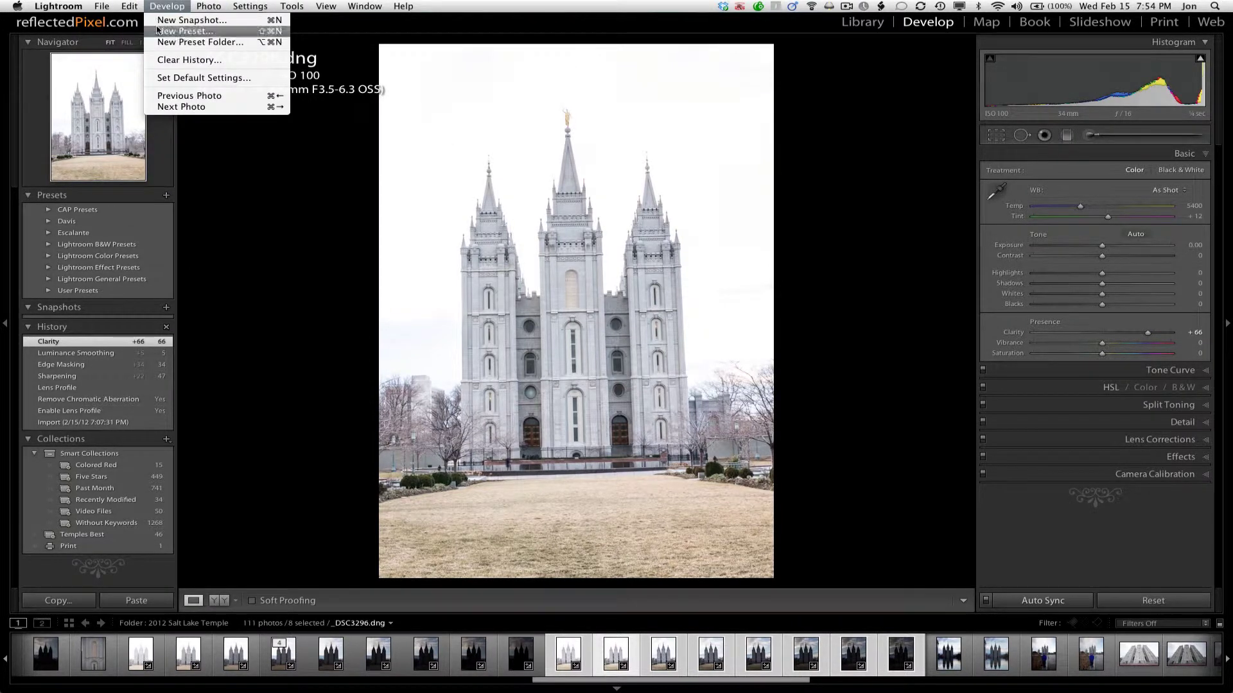
mouse_move(101, 6)
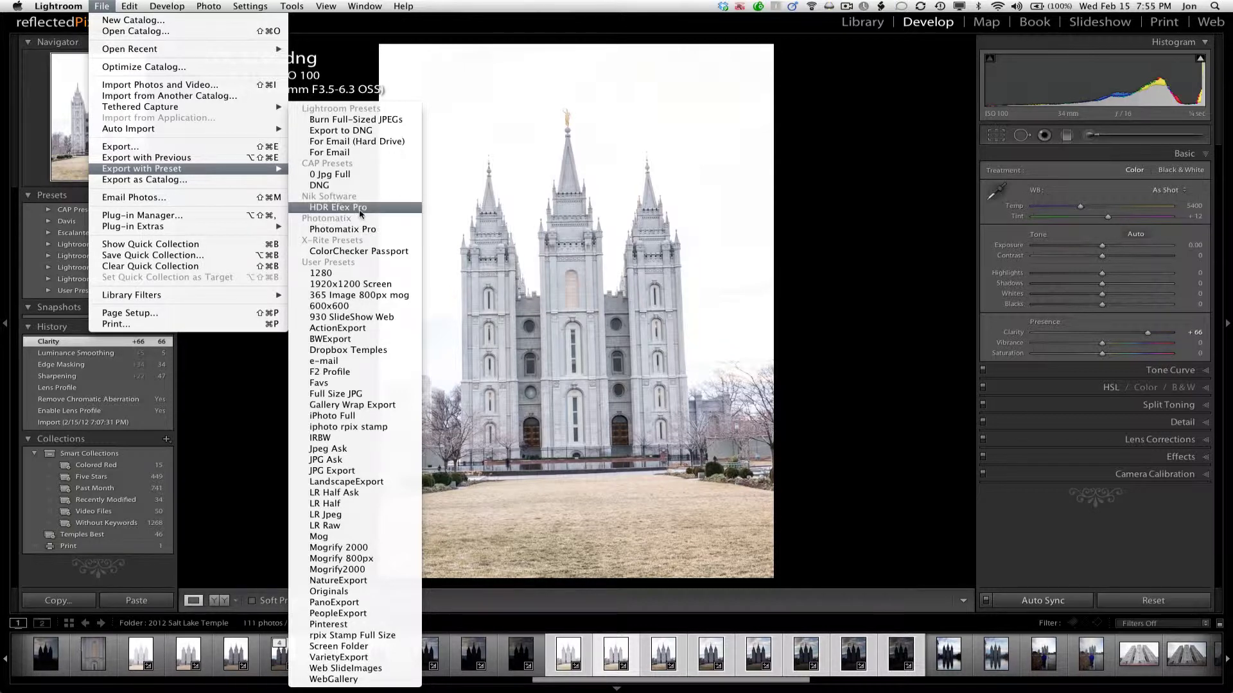
left_click(338, 208)
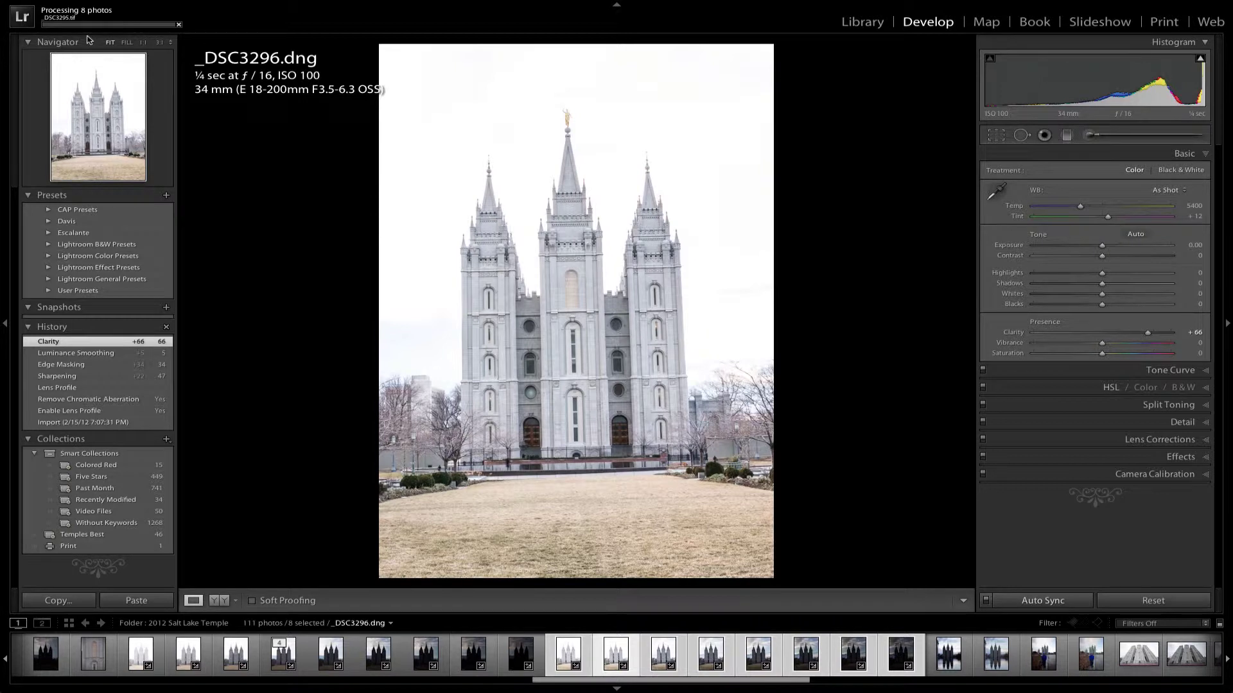
mouse_move(752, 5)
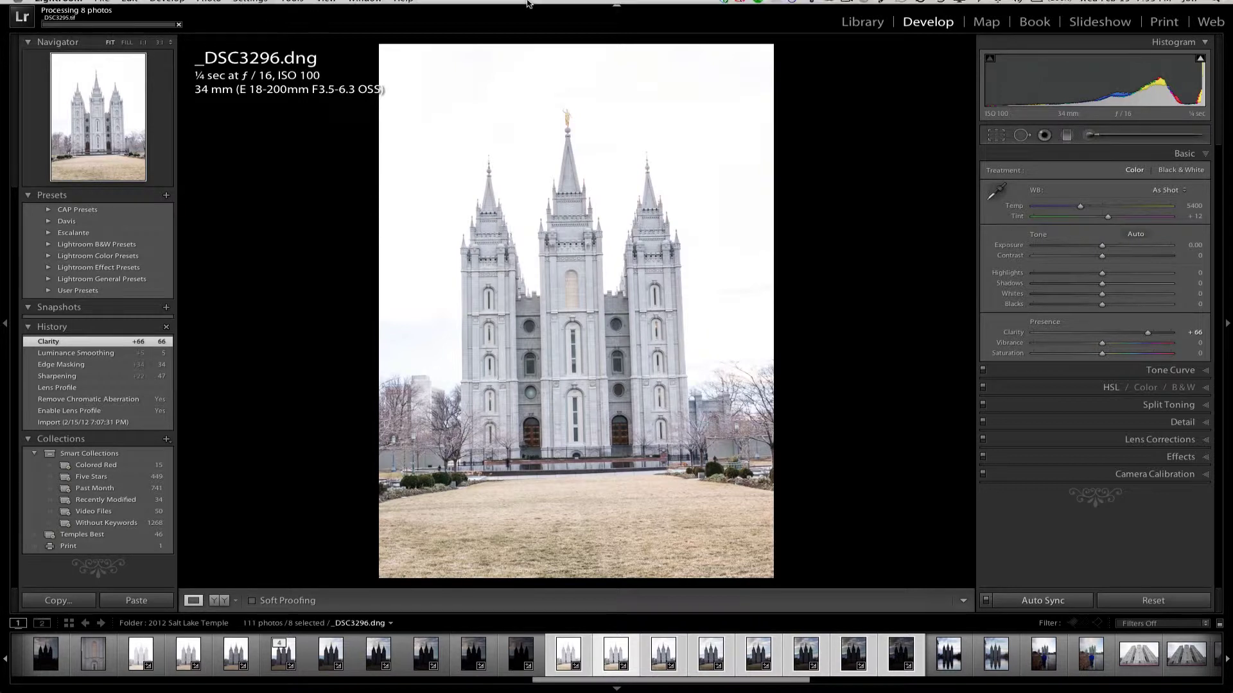
left_click(845, 6)
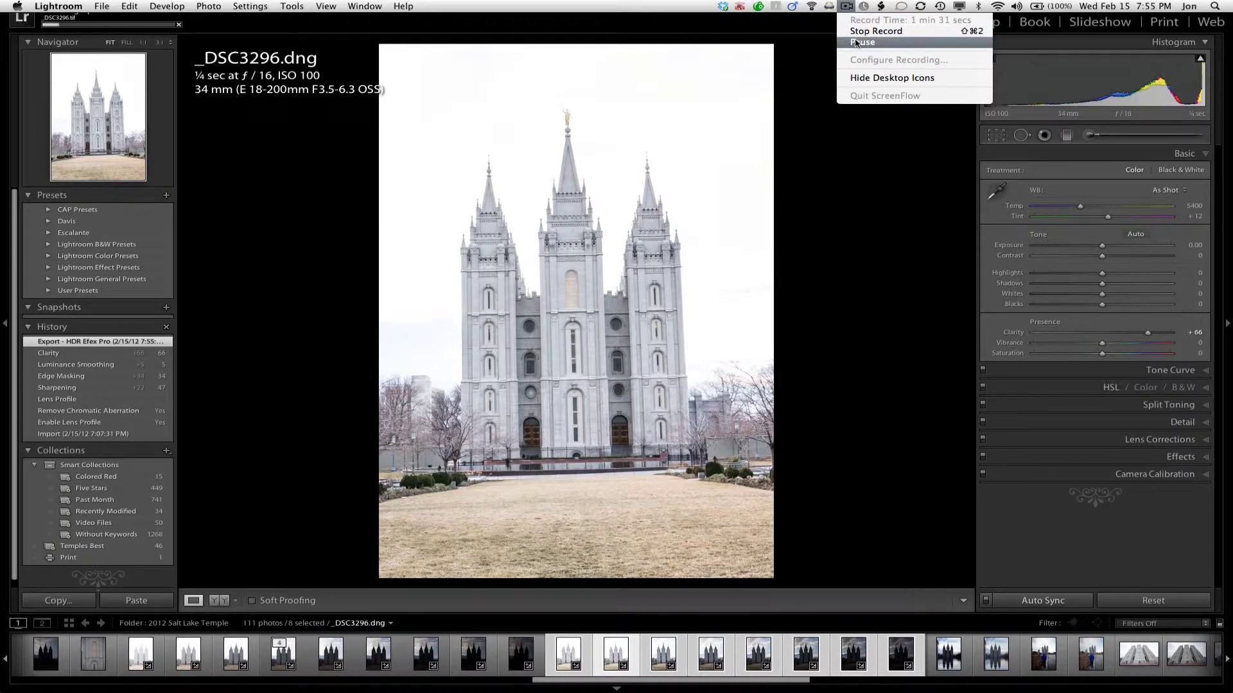
left_click(855, 43)
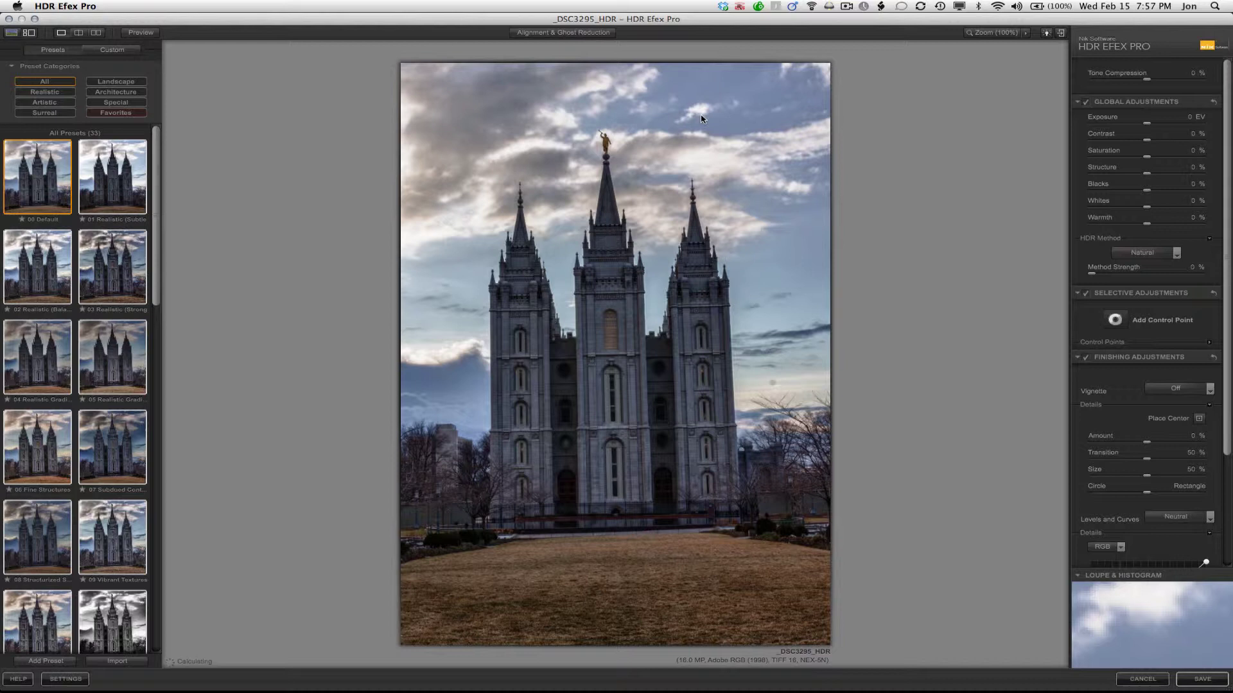
- Compare Fine Structures and Realistic (Subtle), then apply the 02 Realistic (Balanced) preset
left_click(55, 460)
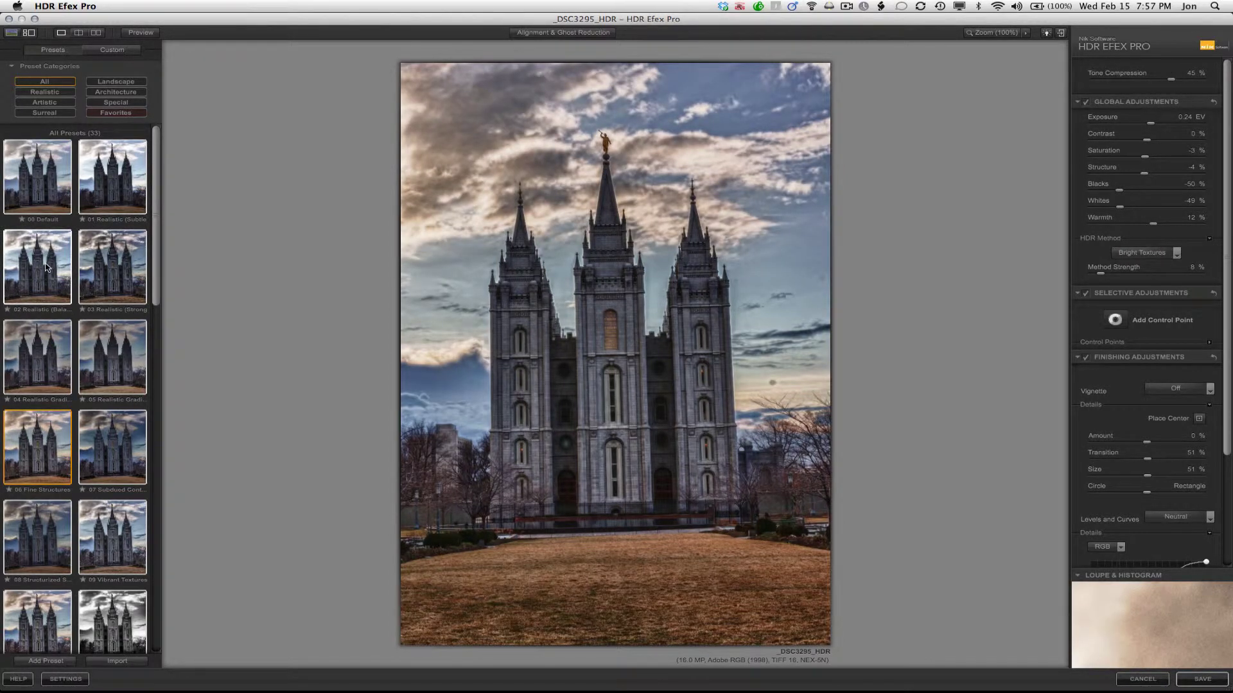
left_click(125, 191)
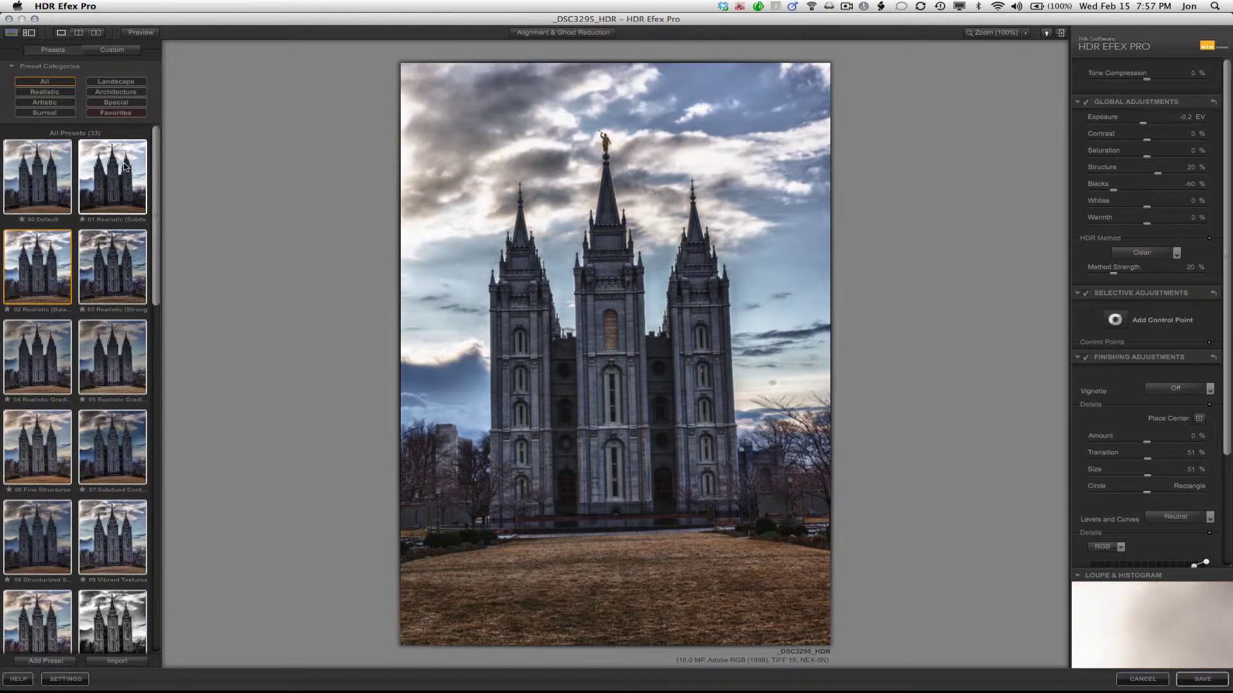
left_click(62, 236)
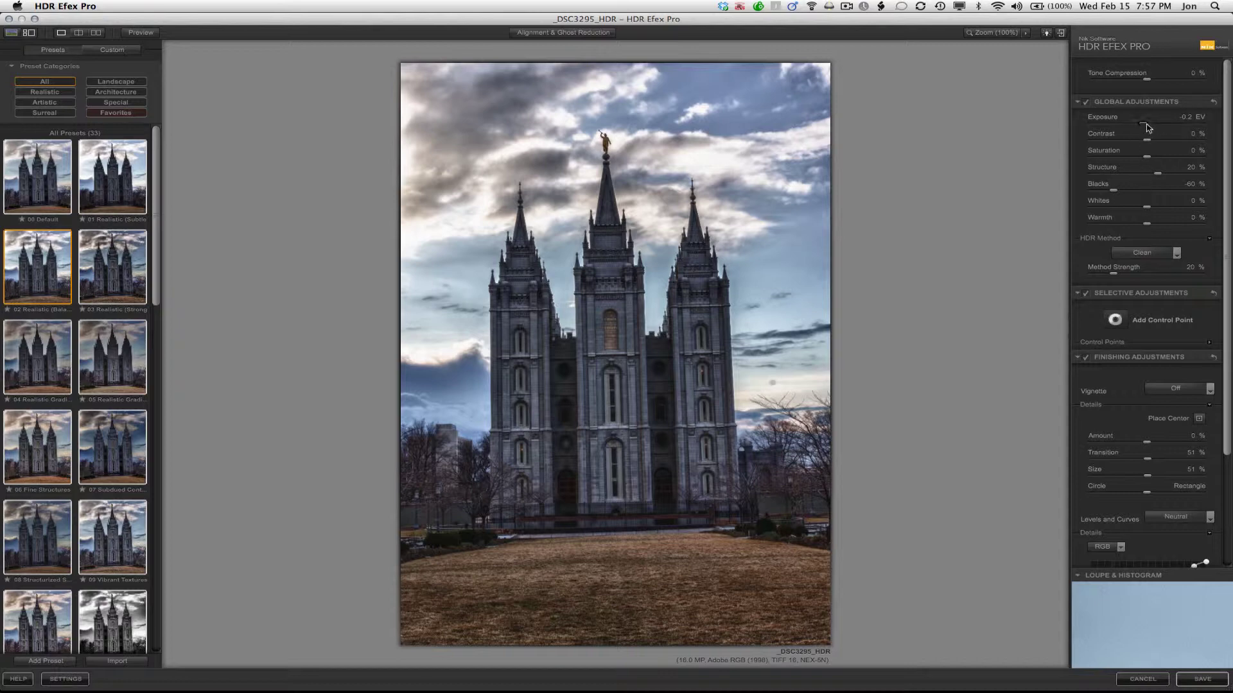
- Set global Exposure to -0.58 EV and Warmth to 47%
left_click_drag(1147, 125, 1140, 124)
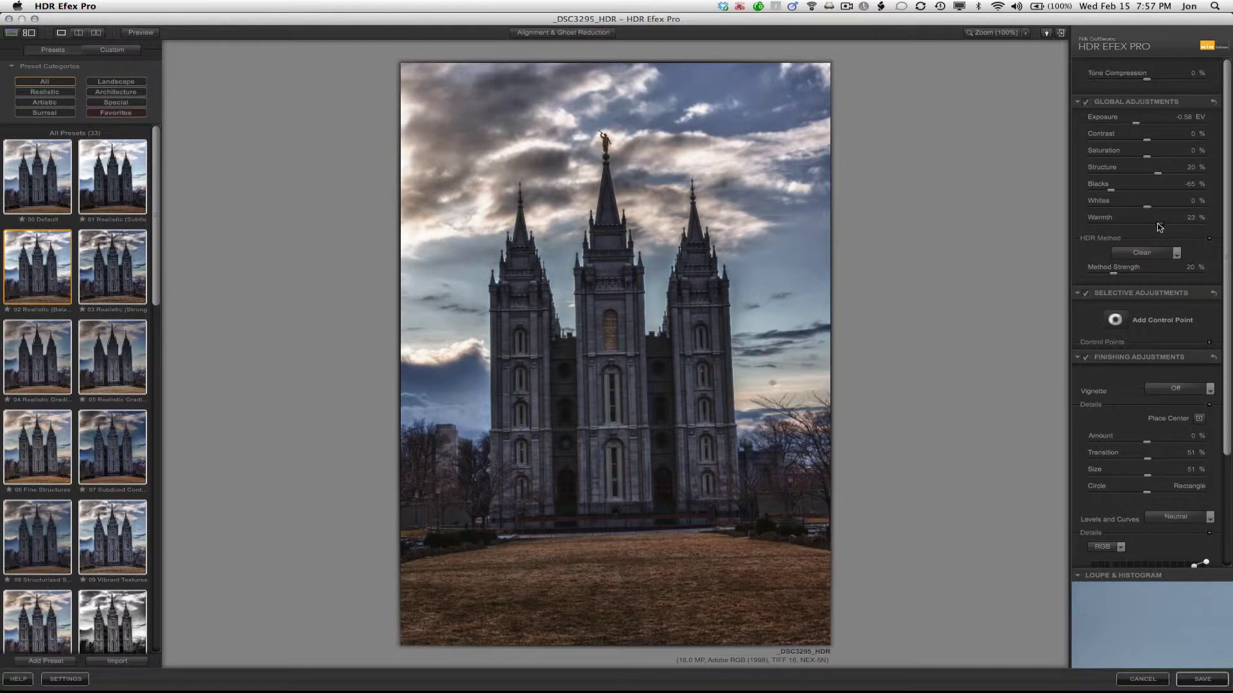
left_click_drag(1163, 227, 1171, 229)
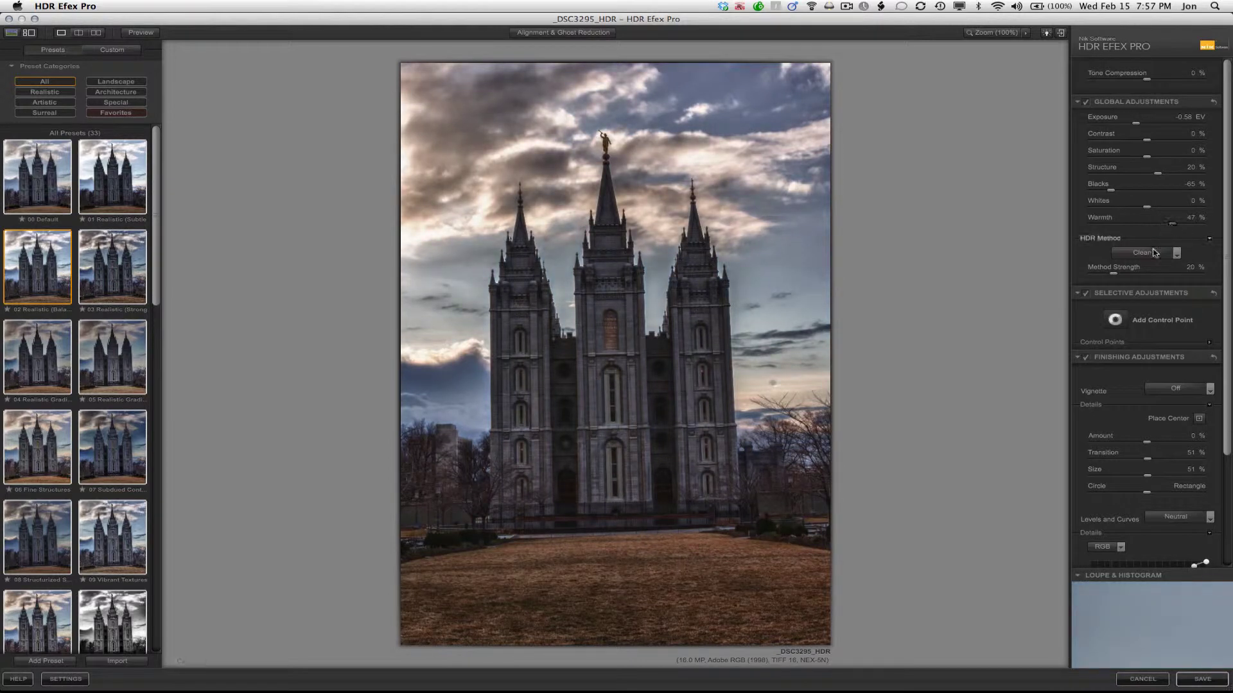
- Place control points on the temple's centre, left, right and central towers
left_click(1110, 327)
left_click(628, 342)
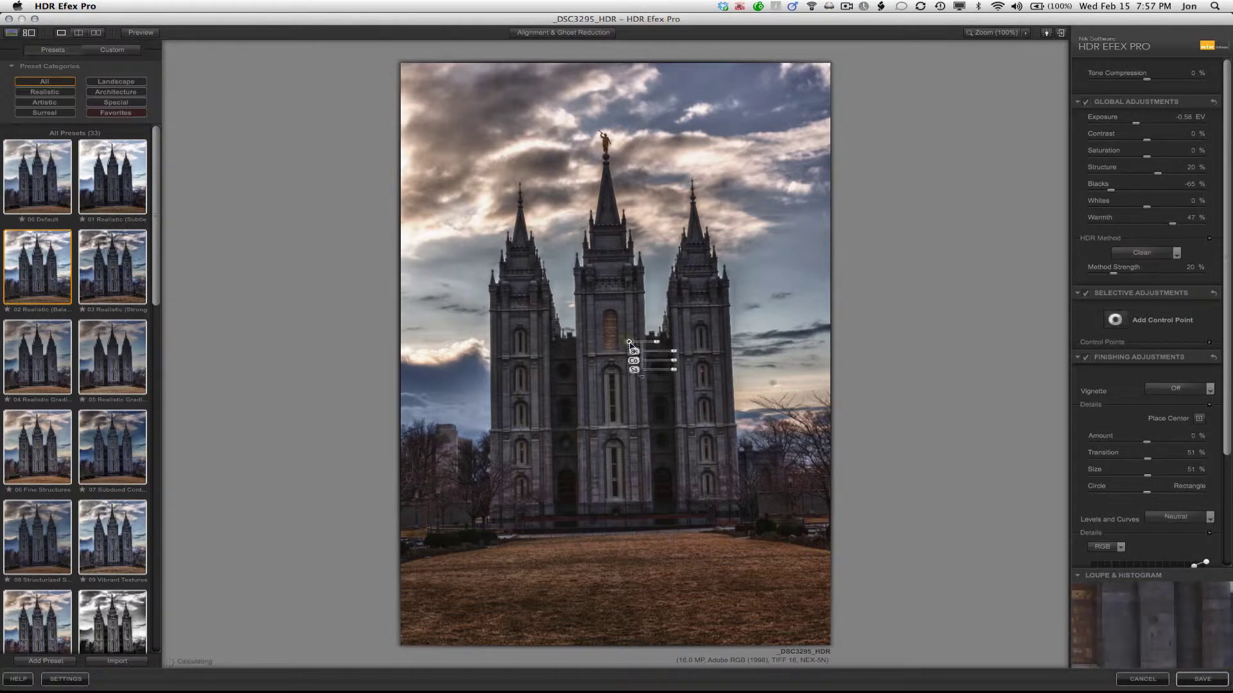
left_click_drag(673, 355, 519, 288)
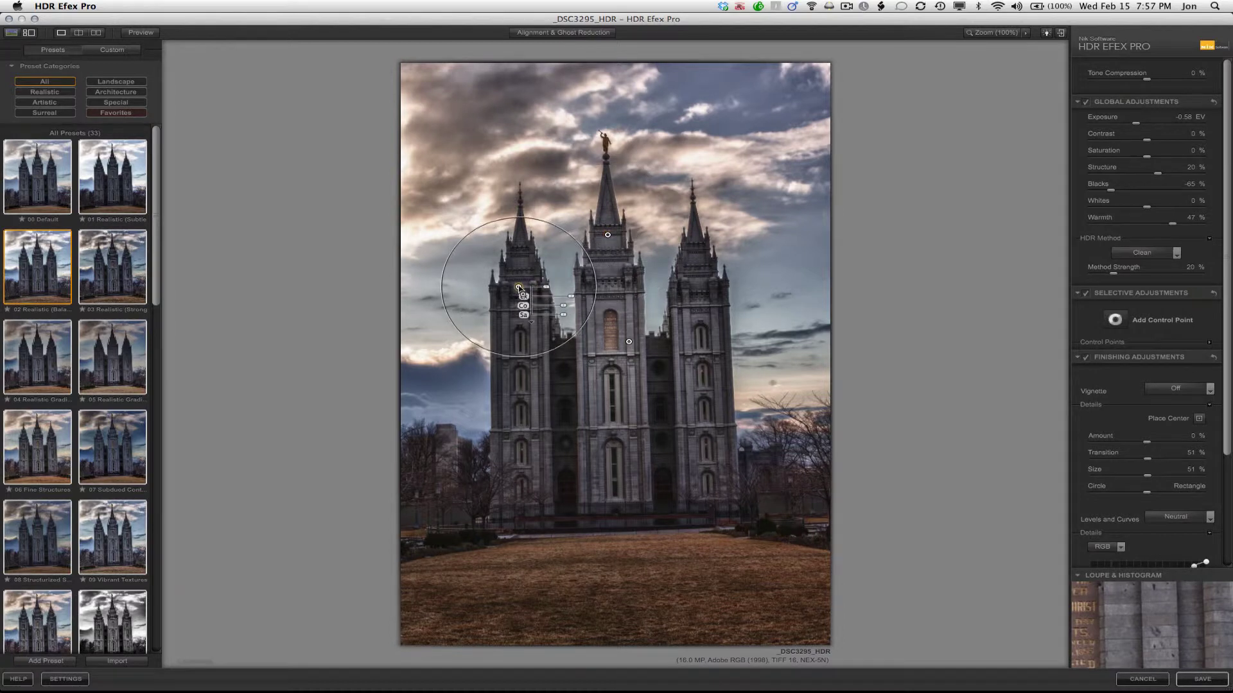
left_click(705, 290)
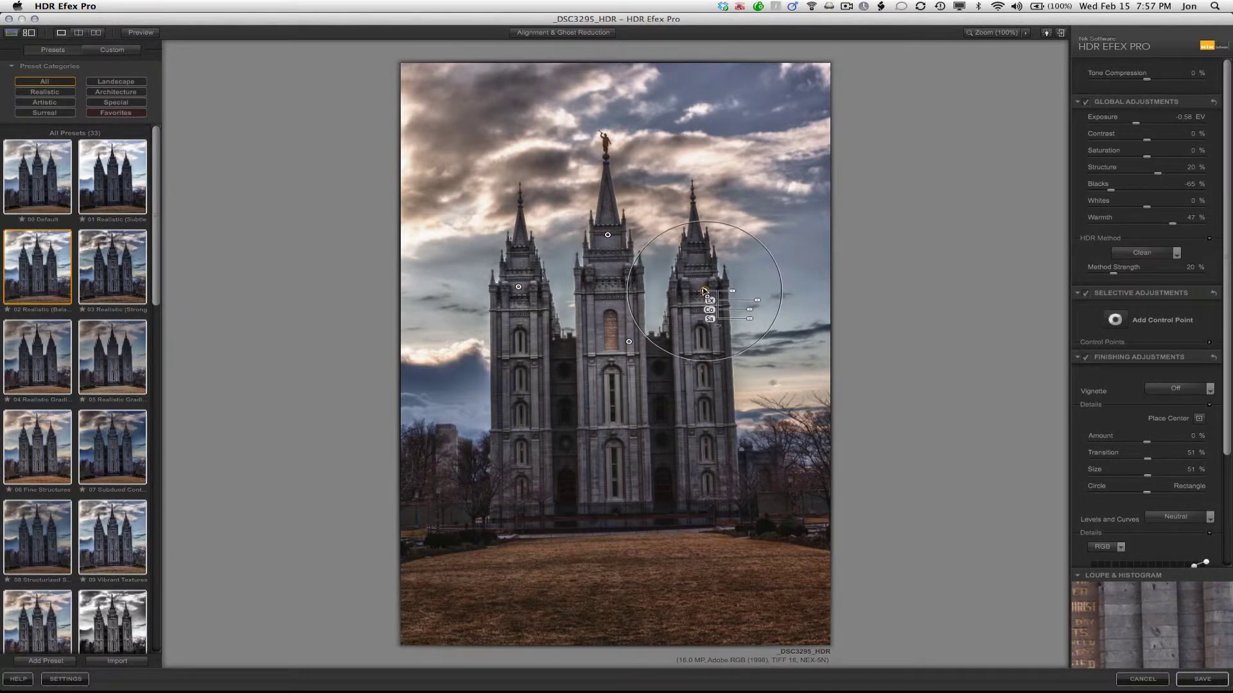
left_click(626, 438)
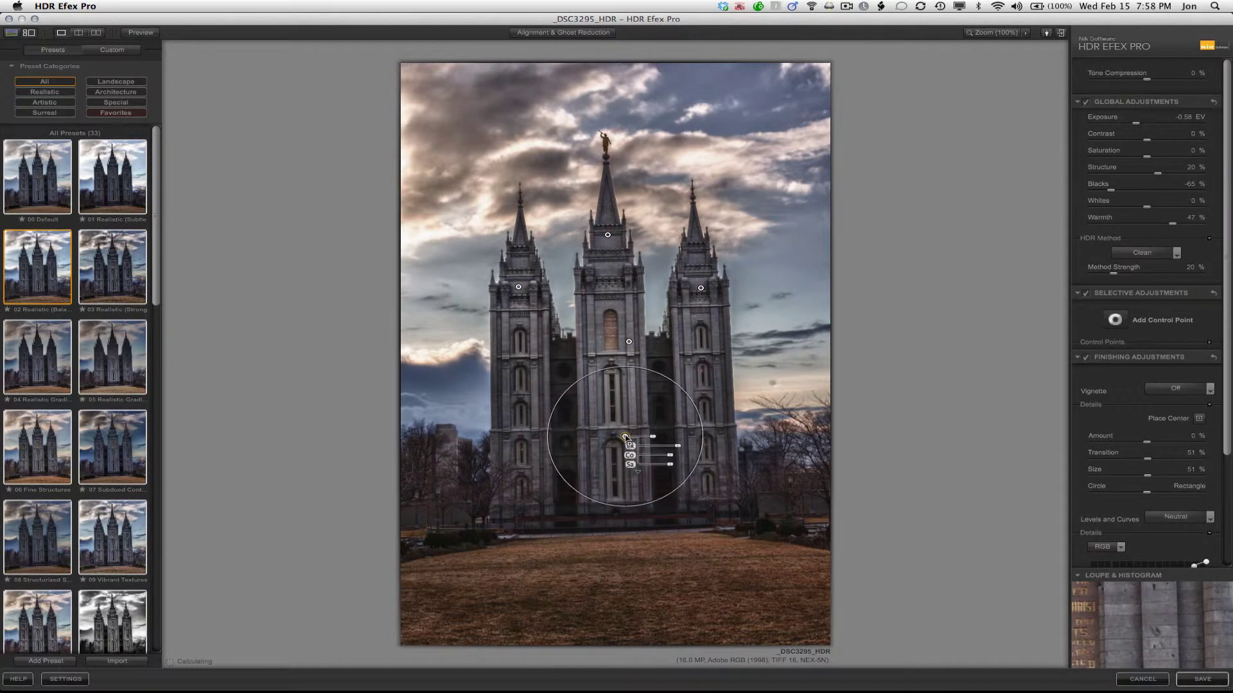
left_click(531, 403)
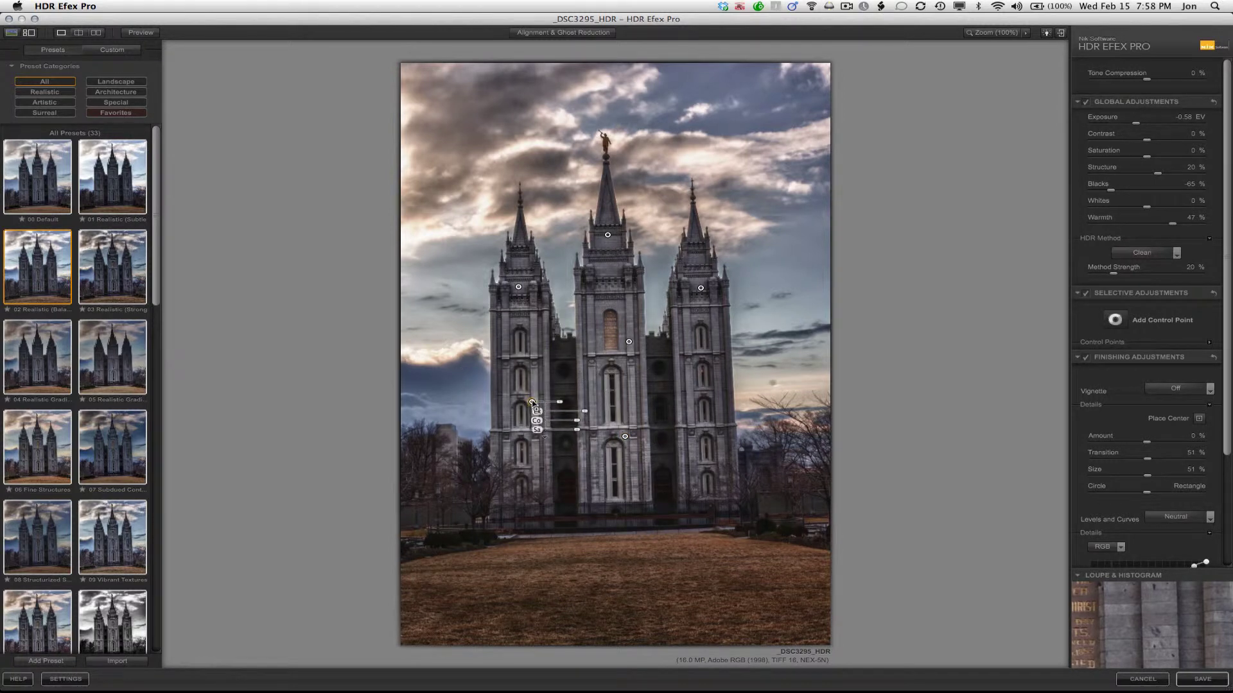
left_click(688, 399)
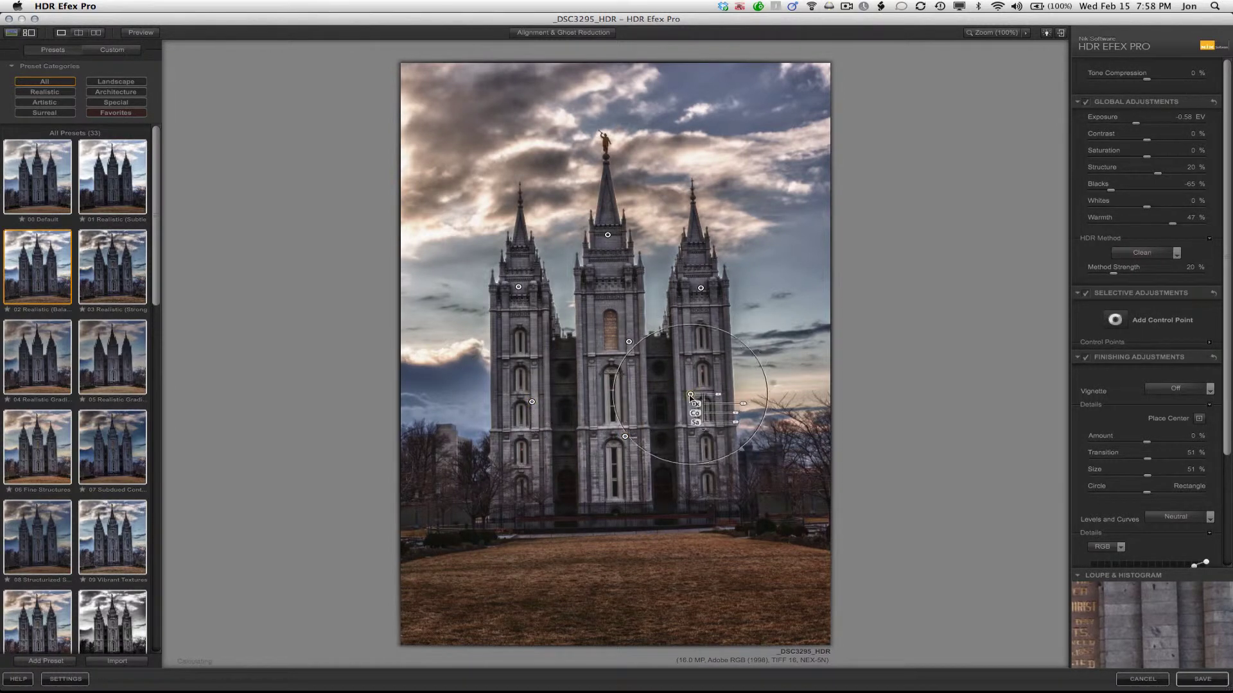
left_click(668, 427)
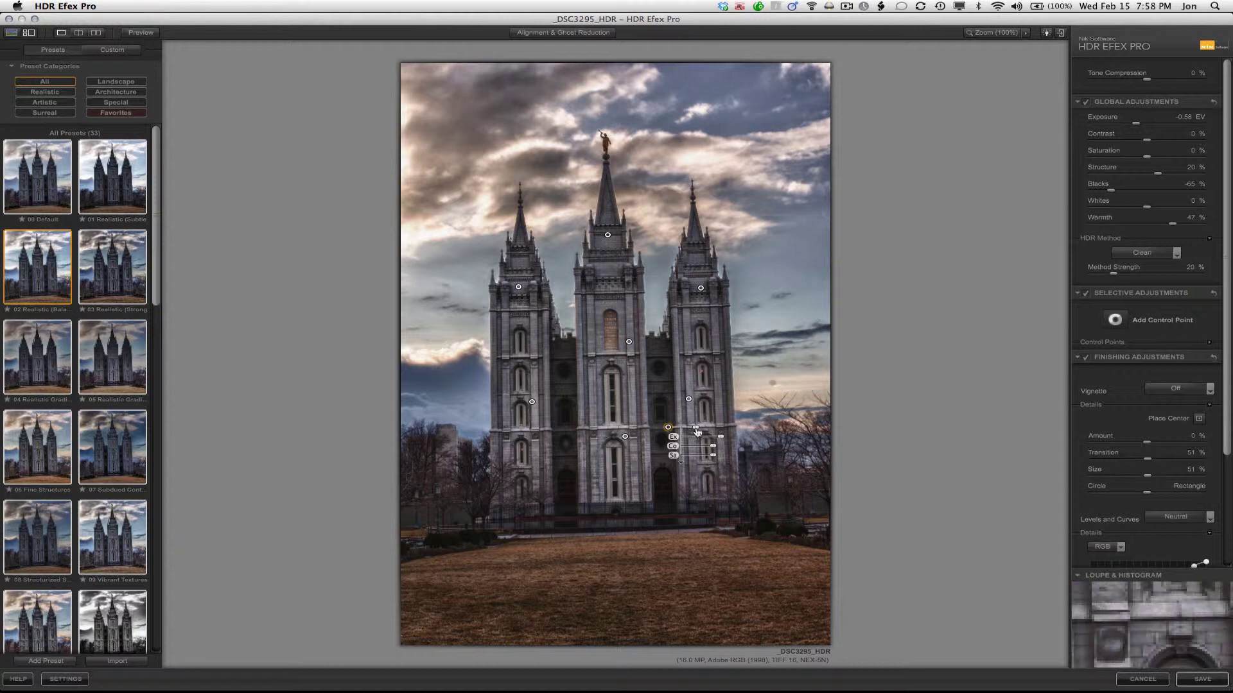
- Enlarge a tower control point, raise its exposure to 1.6 EV, and brighten the spire
left_click_drag(696, 427, 702, 431)
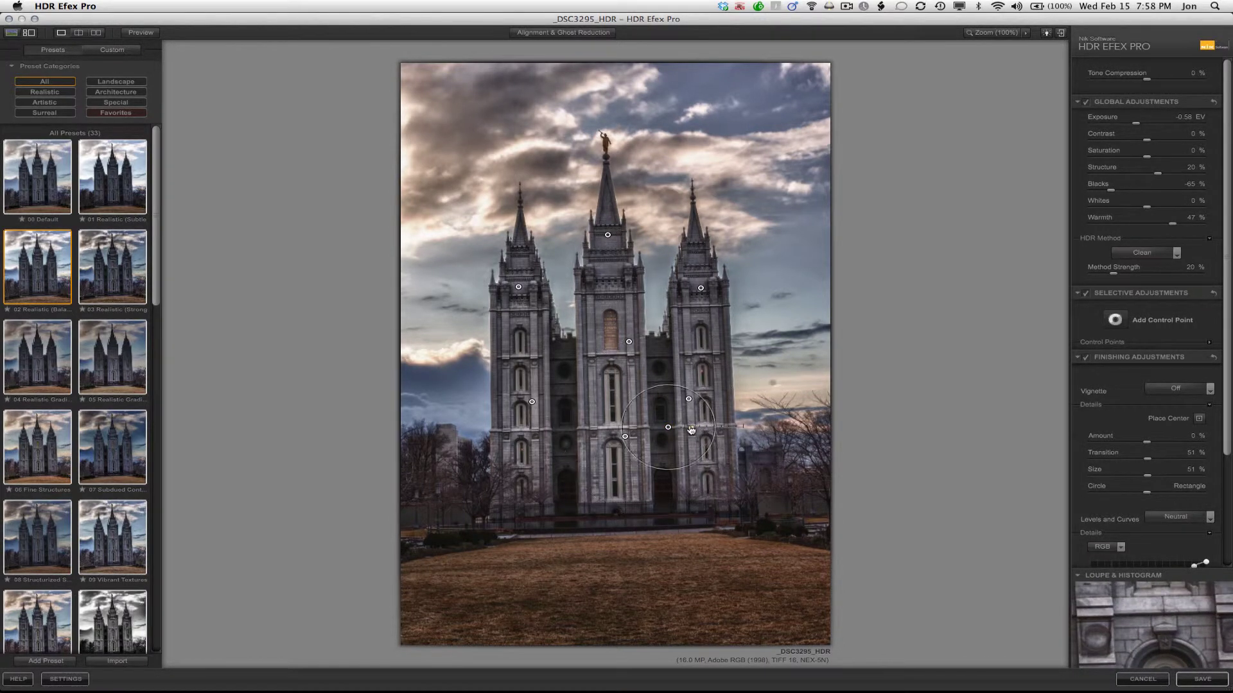
left_click_drag(722, 440, 661, 443)
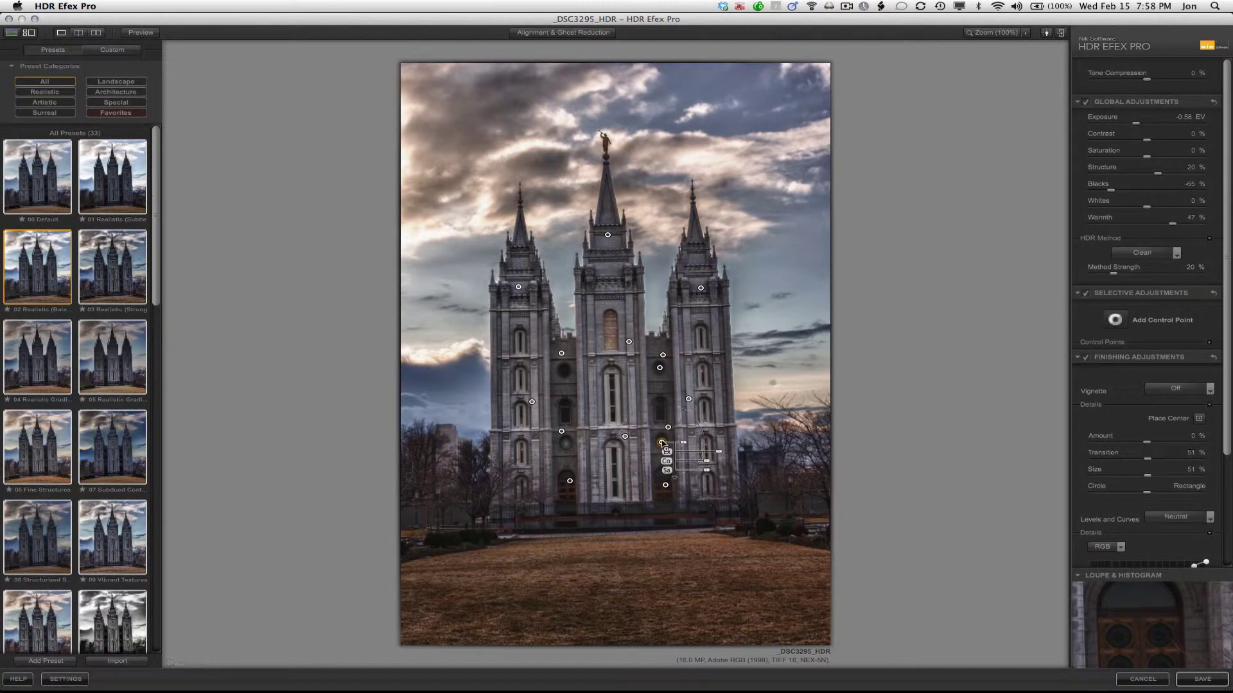
left_click_drag(718, 456, 724, 455)
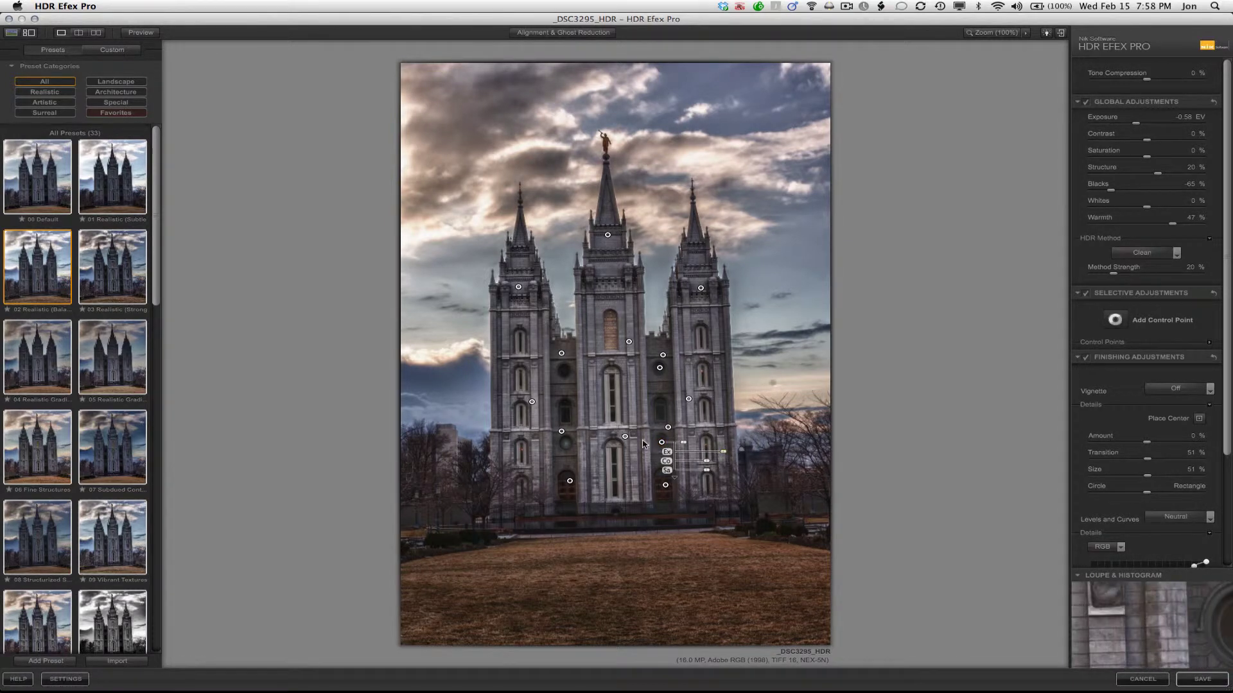
left_click_drag(723, 456, 719, 458)
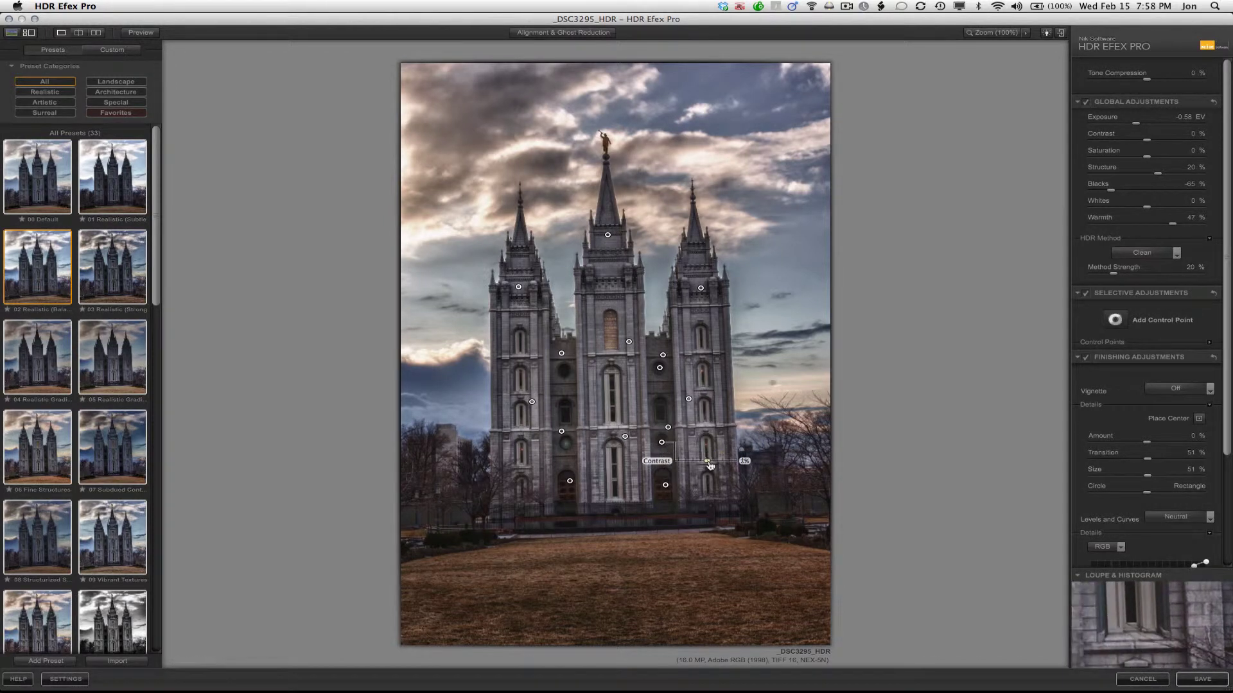
left_click(607, 235)
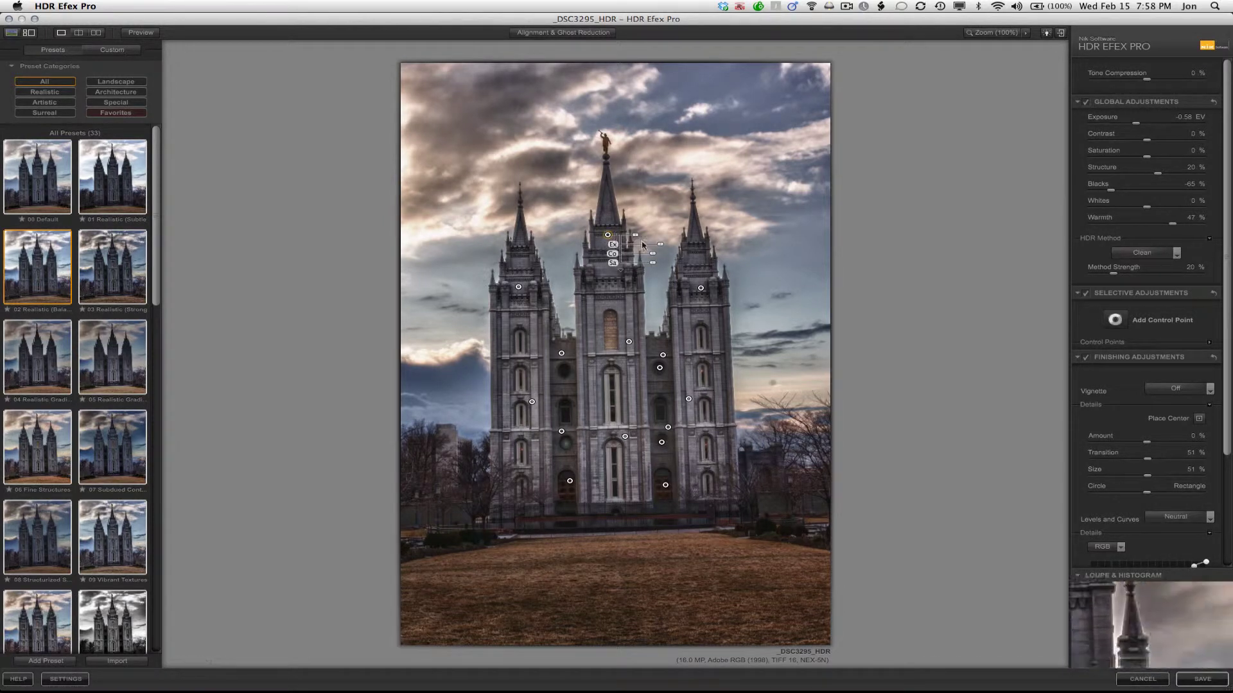
left_click_drag(659, 246, 663, 248)
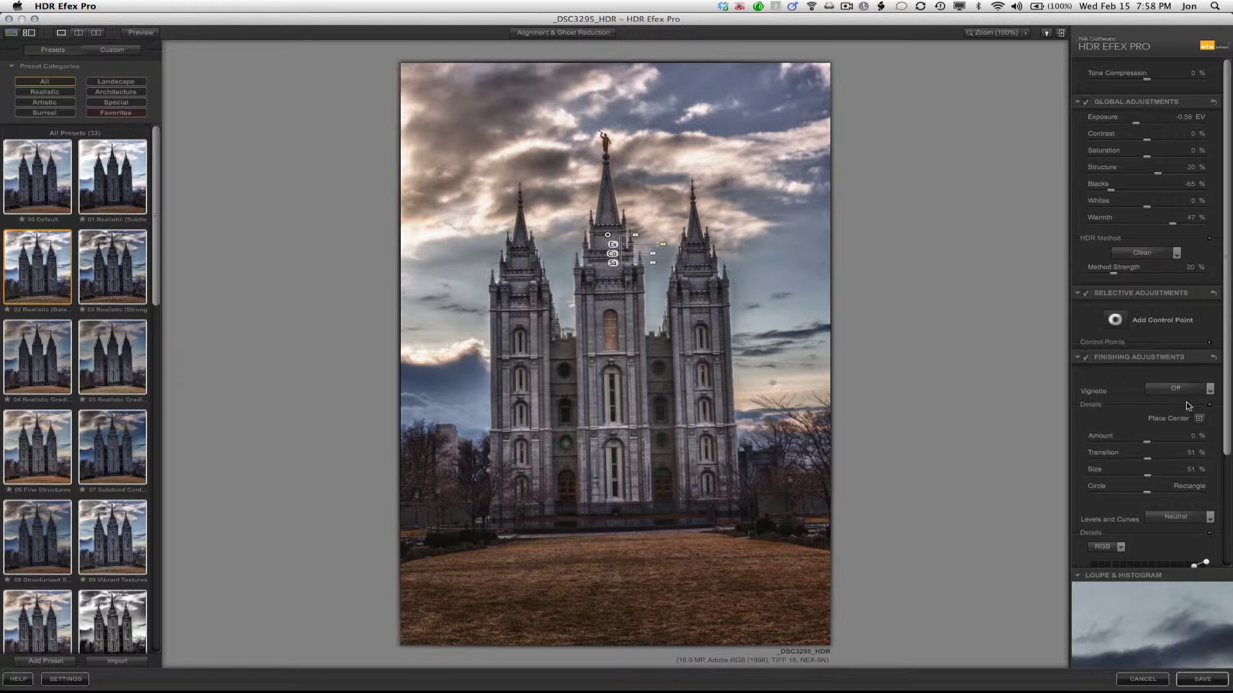
- After trying Lens 4, apply the Lens 2 vignette and save the HDR image
left_click(1209, 392)
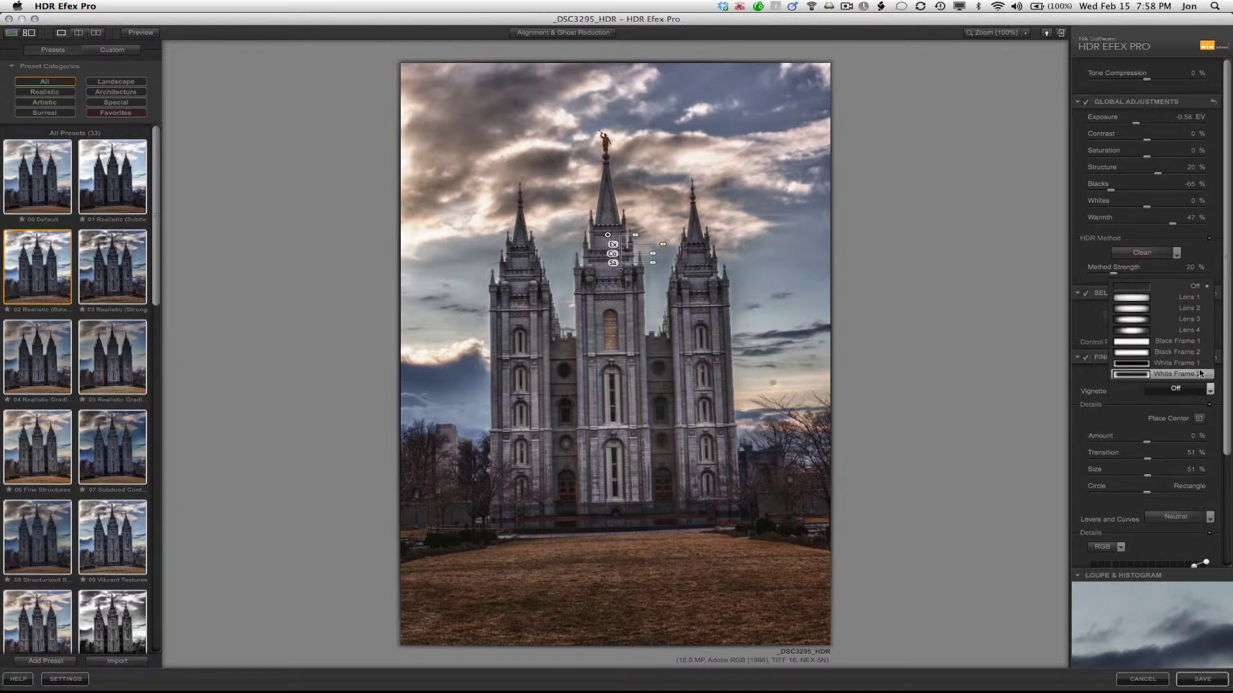
left_click(1189, 330)
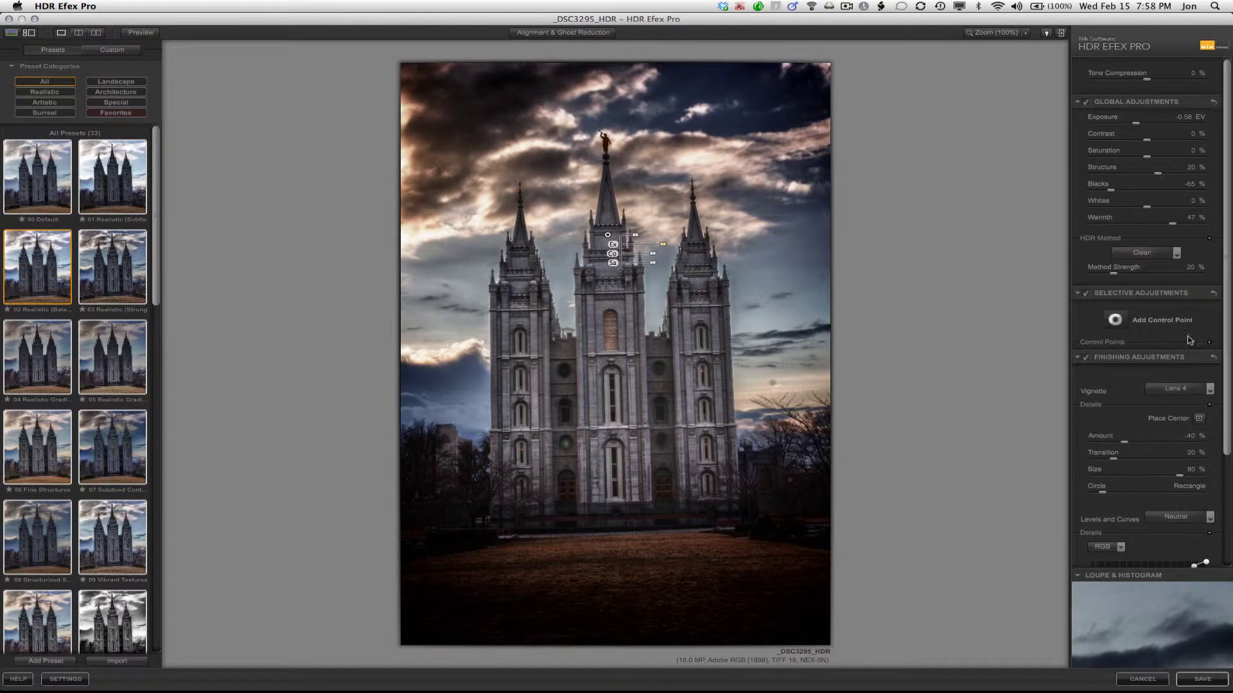
left_click(1210, 389)
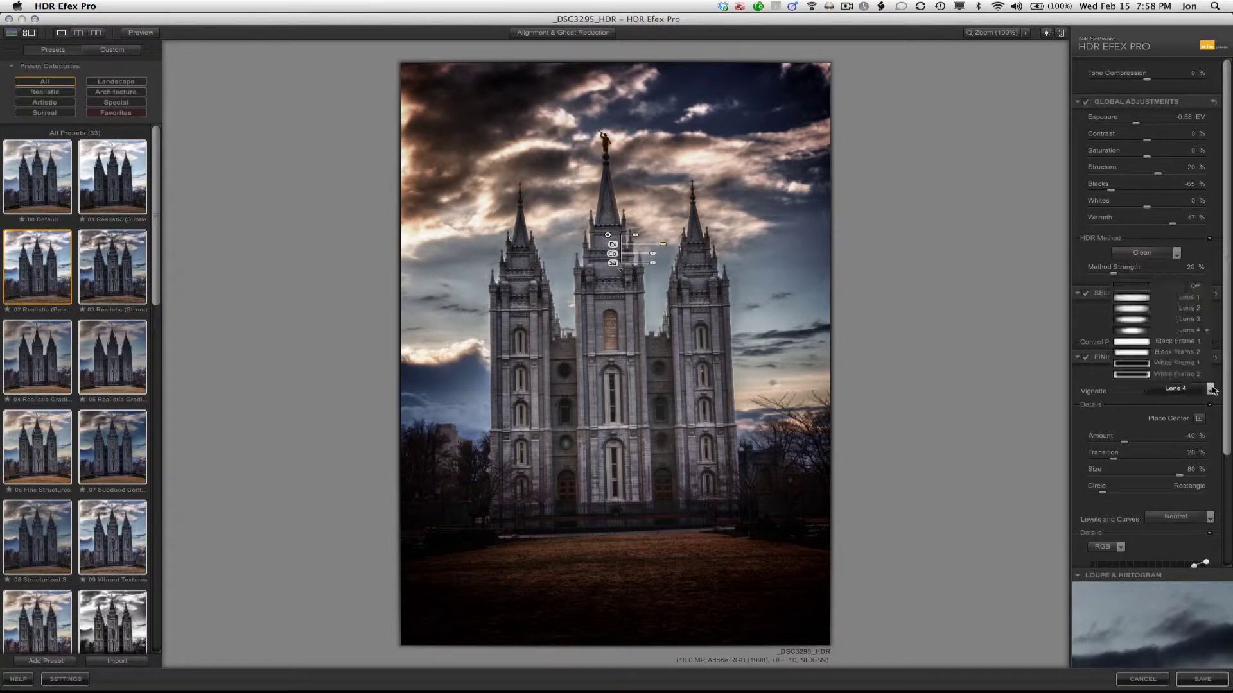
left_click(1192, 309)
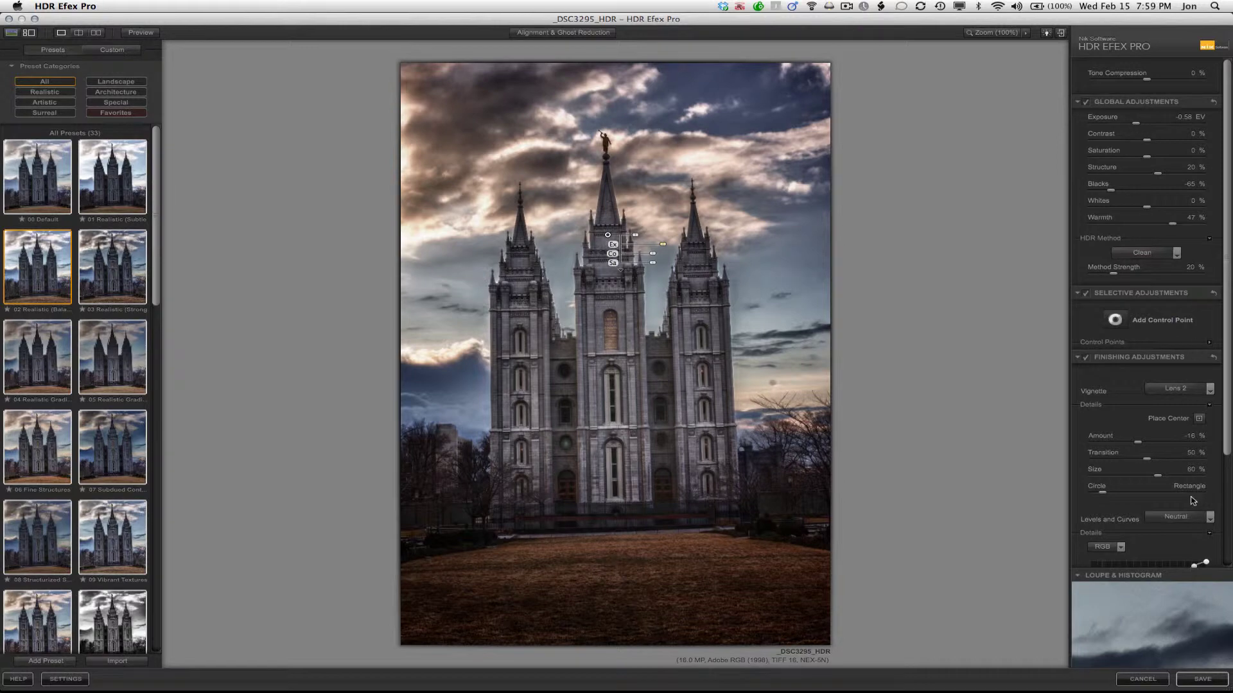
left_click(1188, 682)
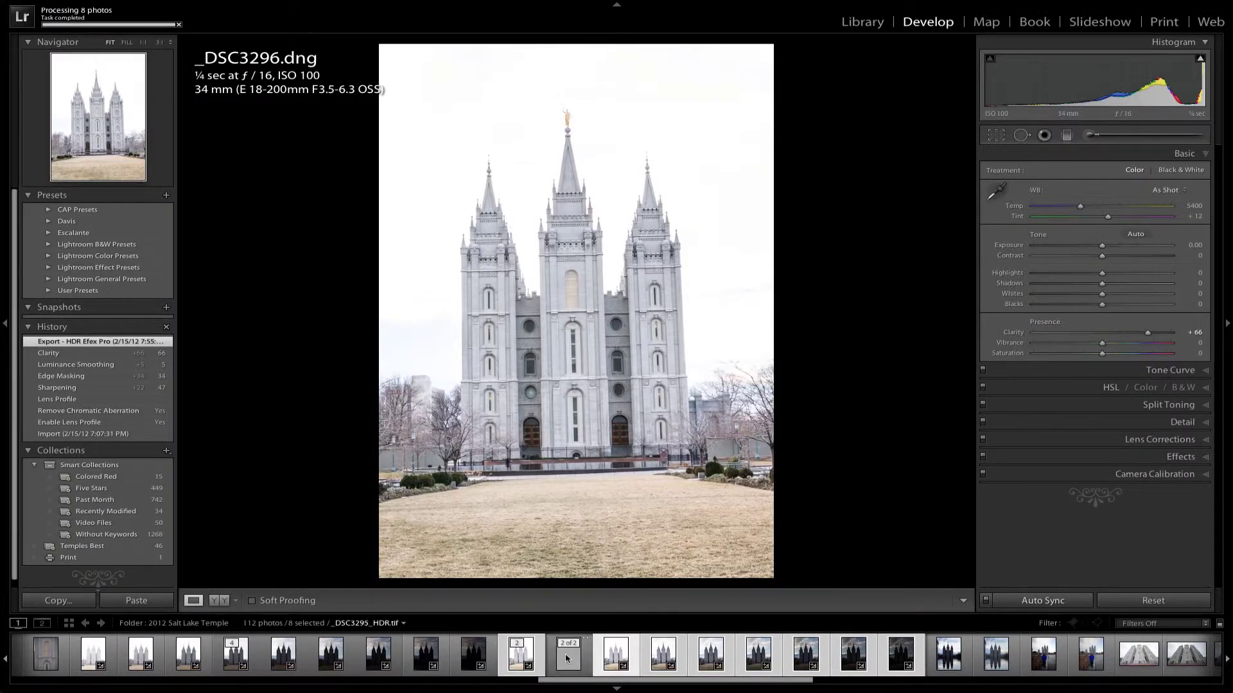
- Load _DSC3295_HDR.tif and set manual Rotate +1.4, Vertical -4 with Constrain Crop
left_click(568, 654)
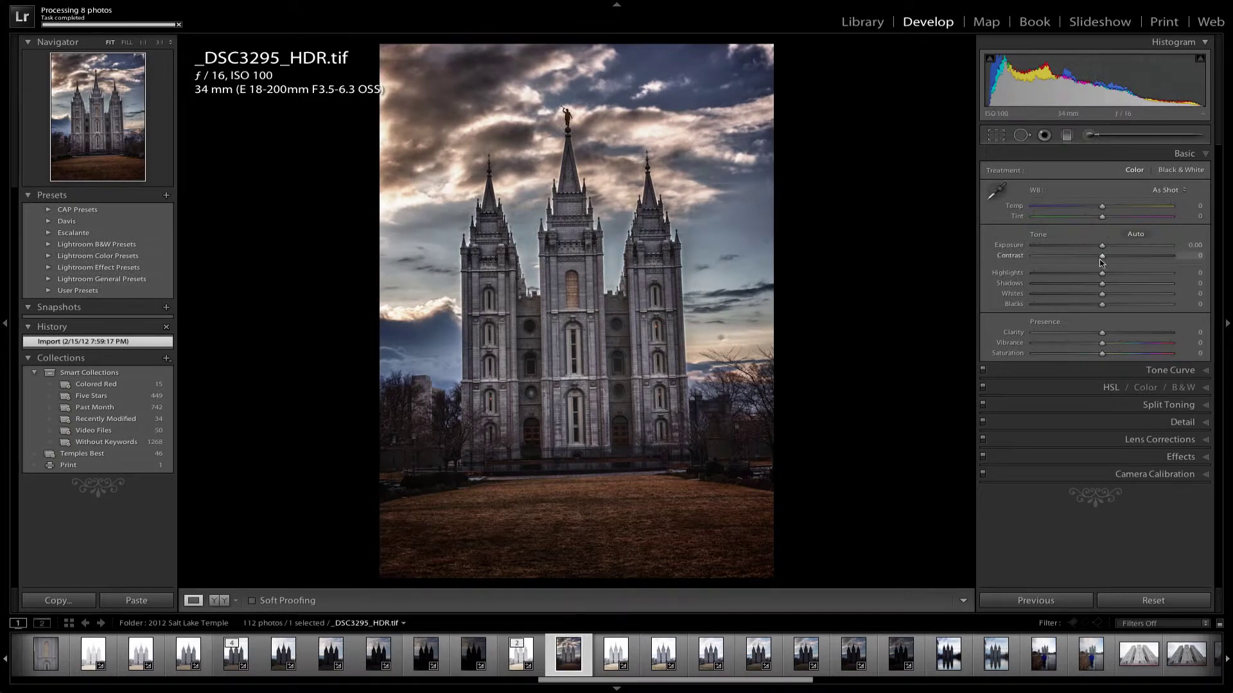
left_click(1130, 442)
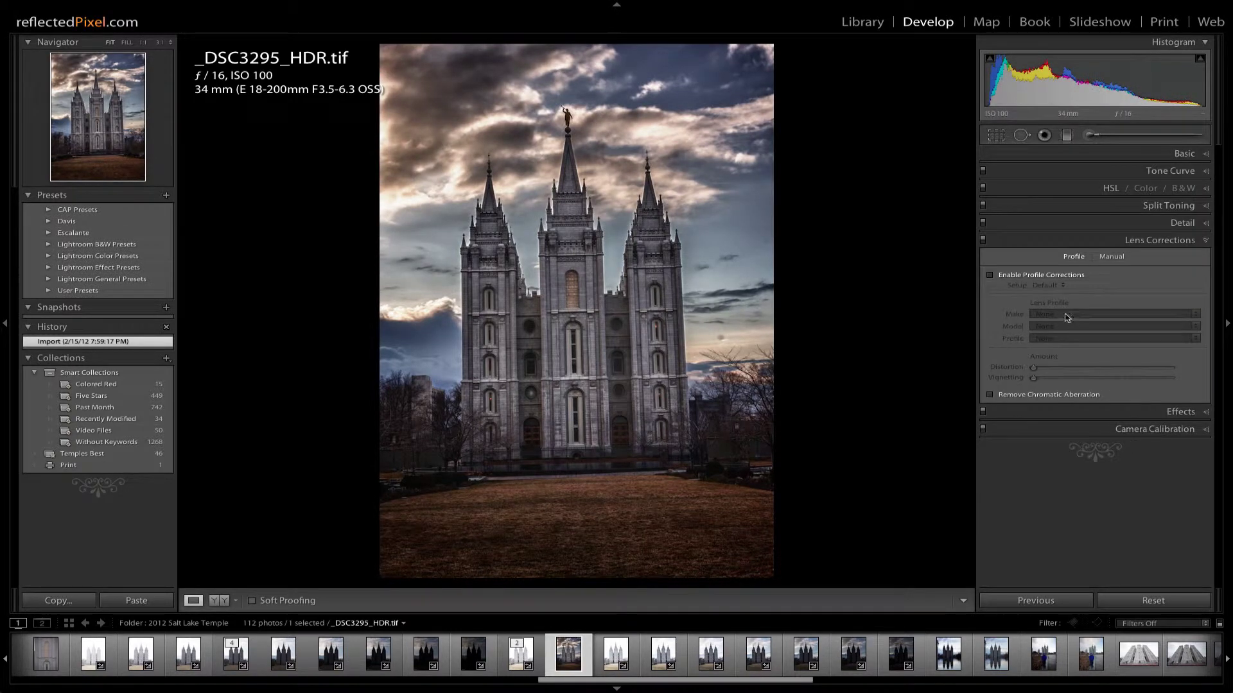
left_click(1112, 257)
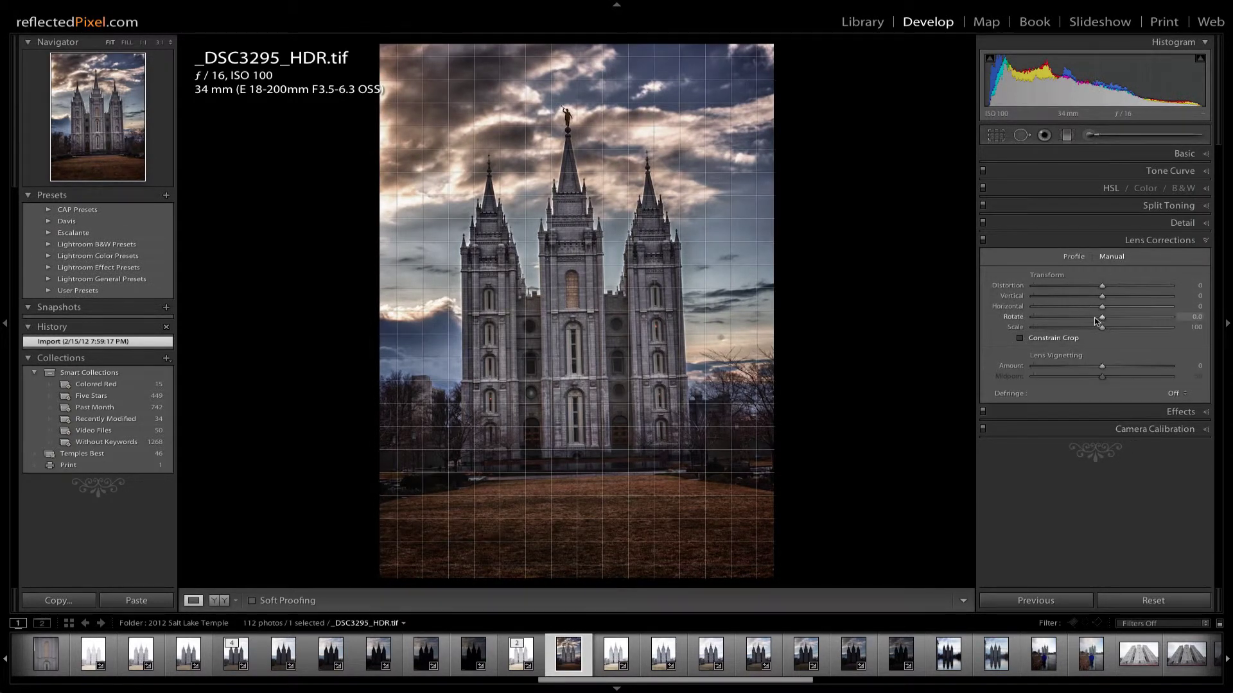
left_click_drag(1102, 318, 1110, 320)
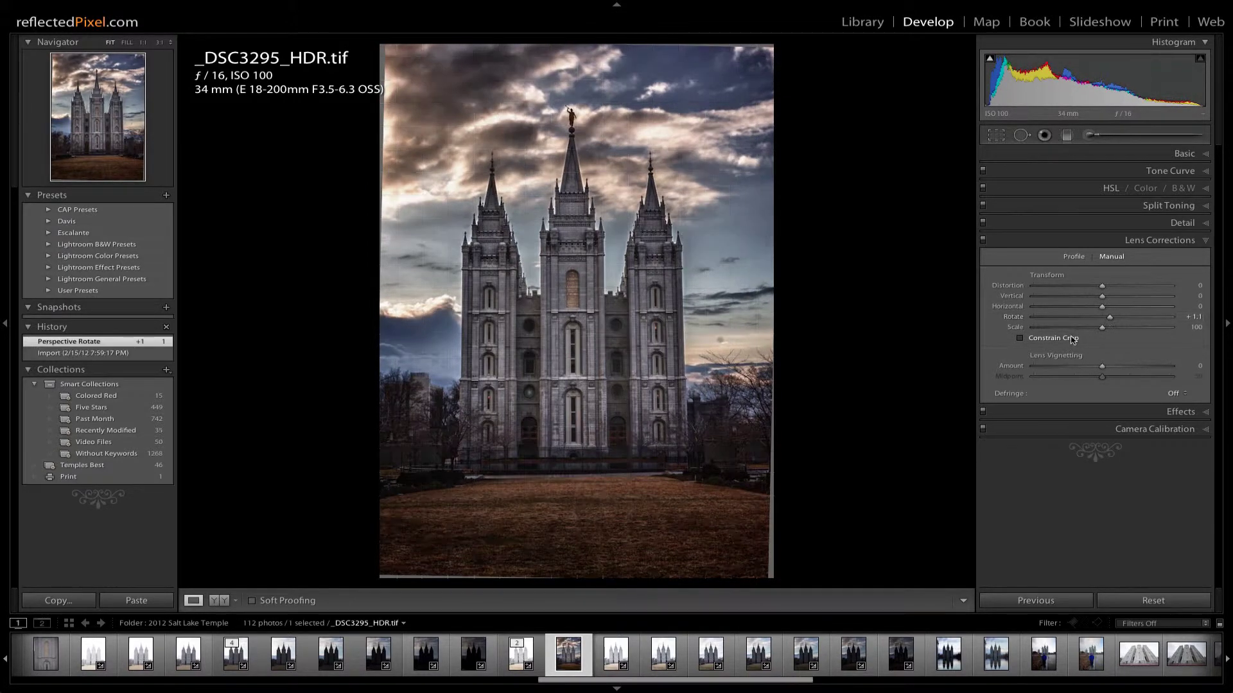
left_click(1020, 337)
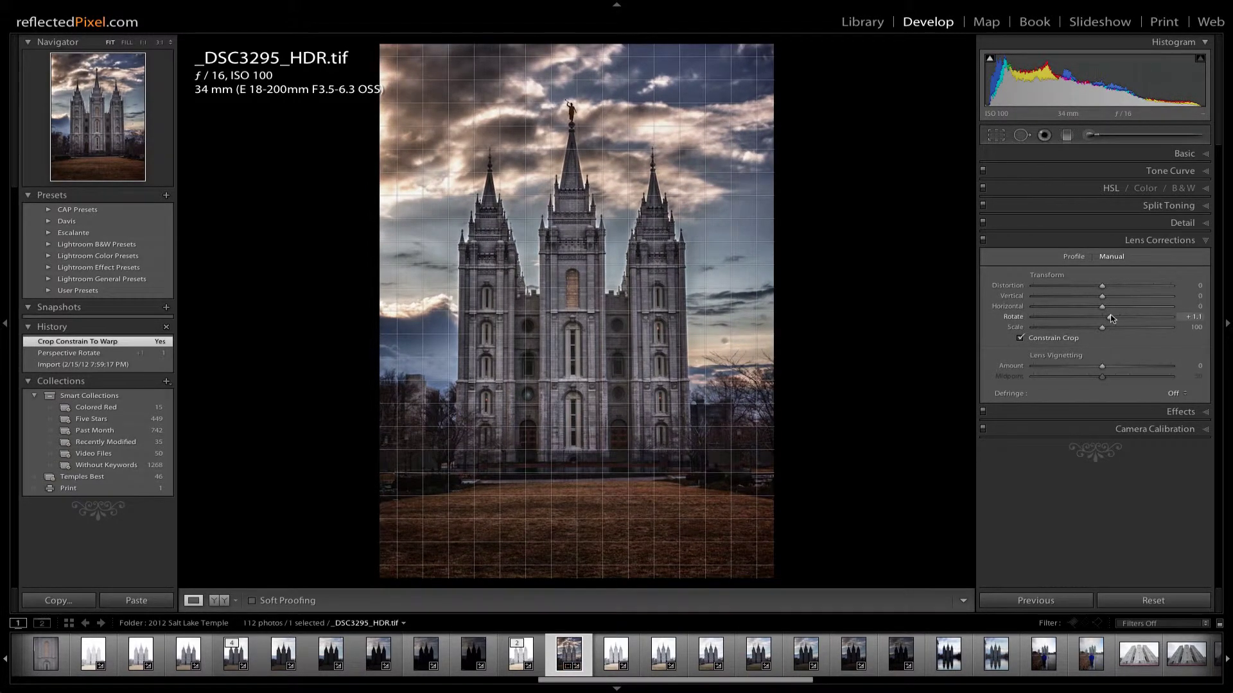
left_click_drag(1112, 317, 1112, 319)
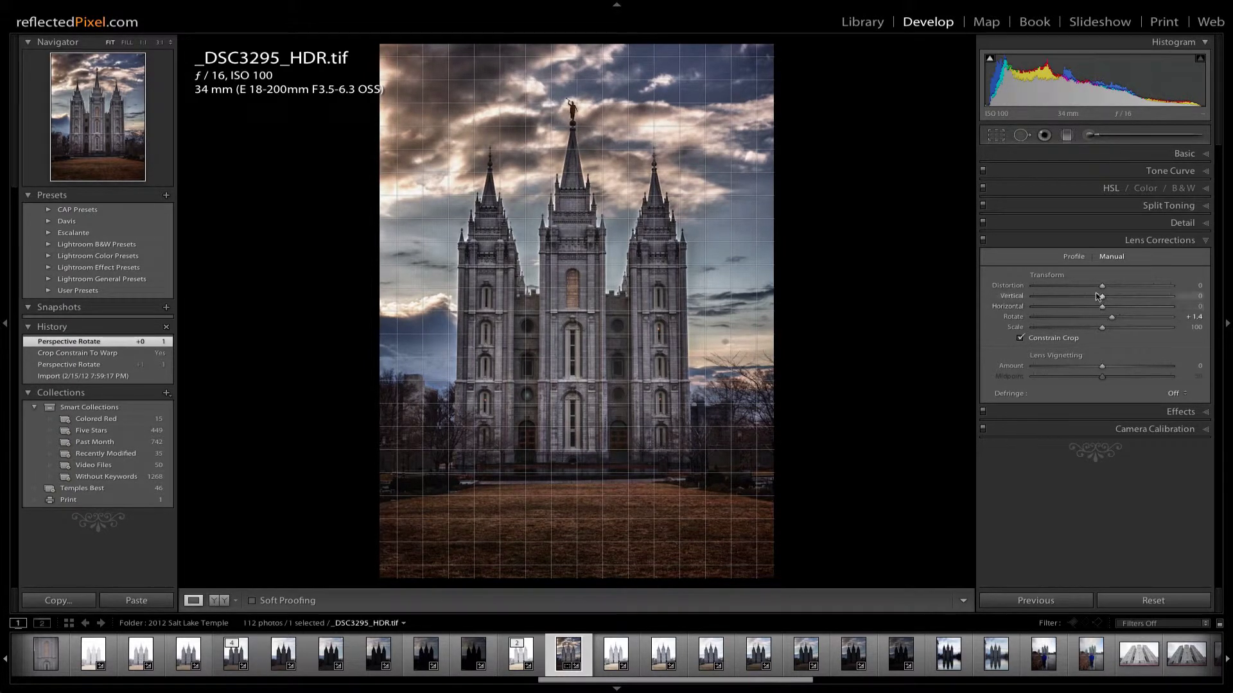
left_click_drag(1100, 297, 1098, 296)
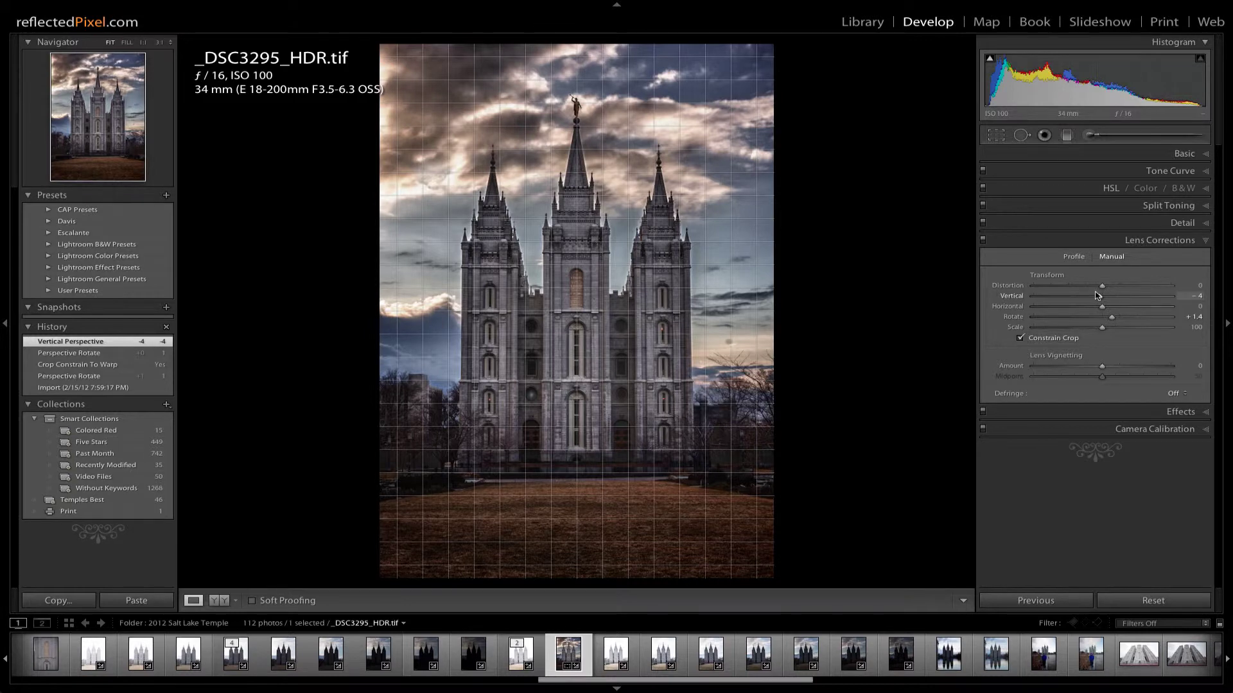
key("r")
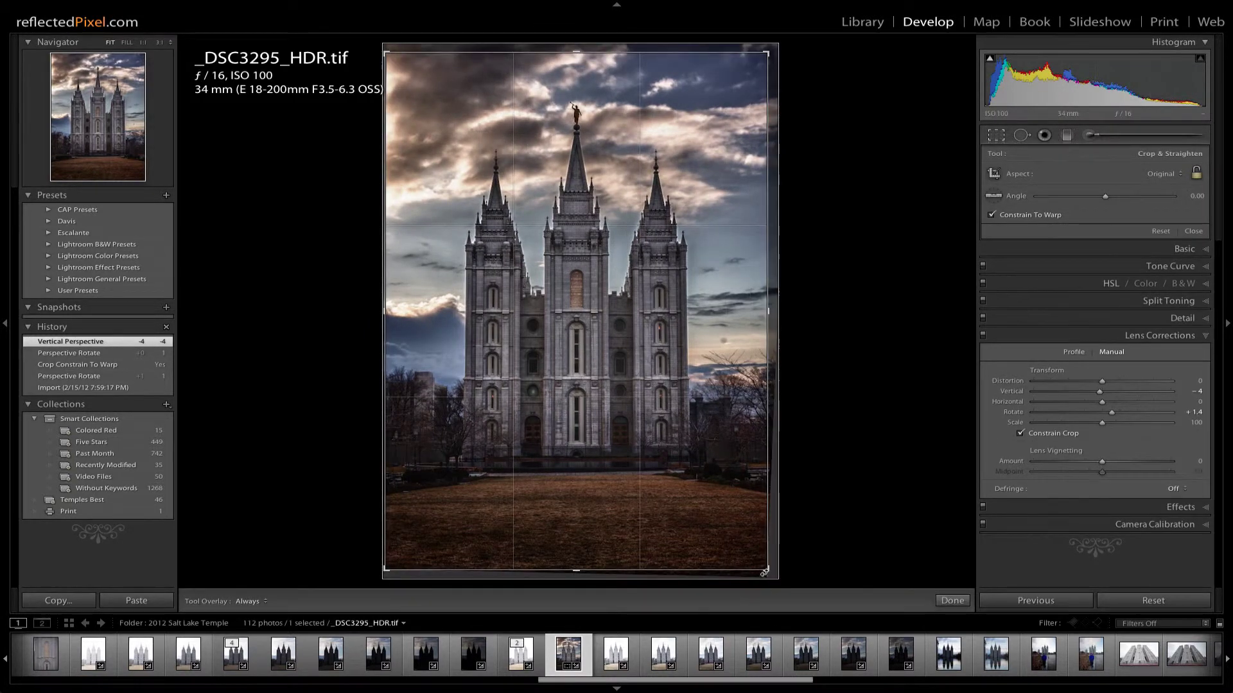
- Pull in the bottom-right crop corner, recentre the three towers, and apply the crop
left_click_drag(766, 570, 740, 541)
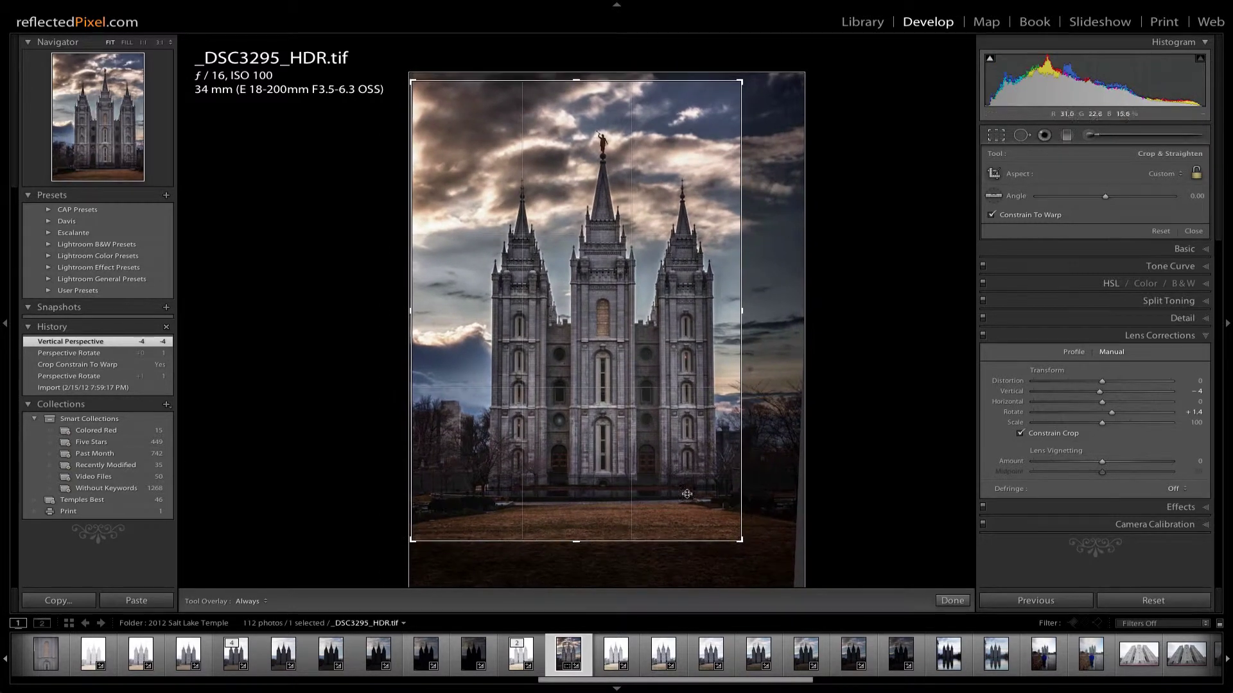
mouse_move(652, 443)
left_mouse_down()
mouse_move(637, 442)
mouse_move(647, 451)
left_mouse_up()
key("Return")
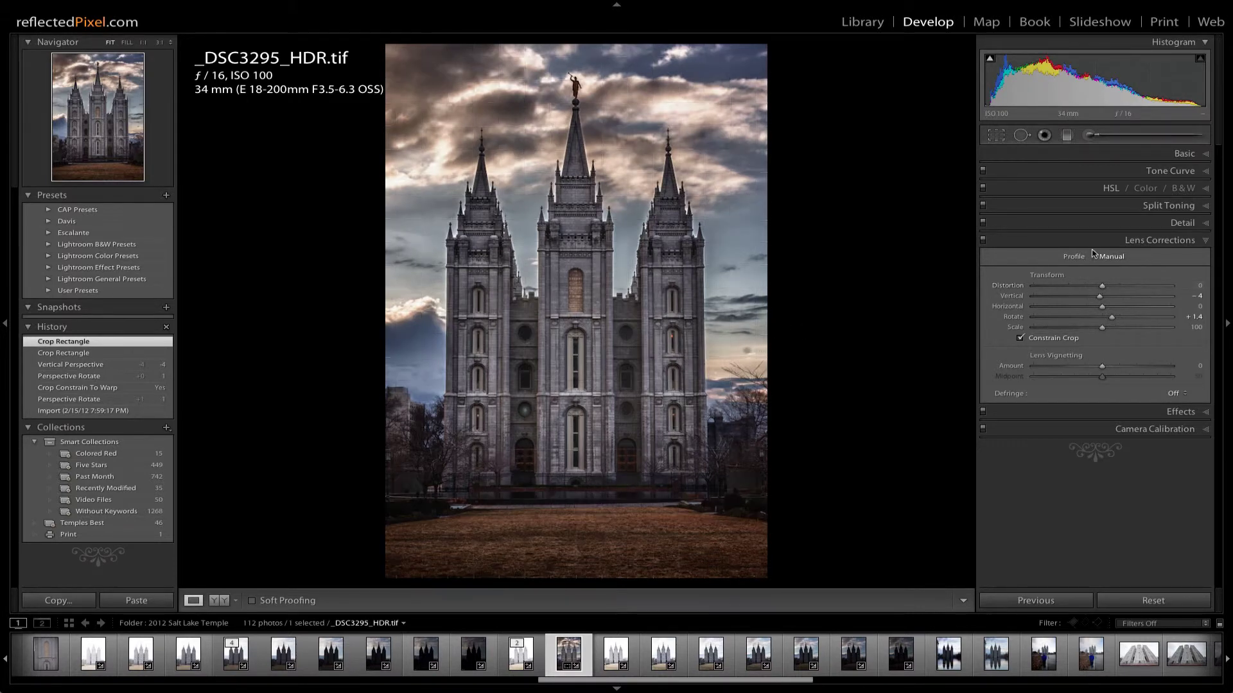
- Show the Basic panel, then view the cropped _DSC3295_HDR.tif (2710 x 4212) in Library Loupe
left_click(1156, 157)
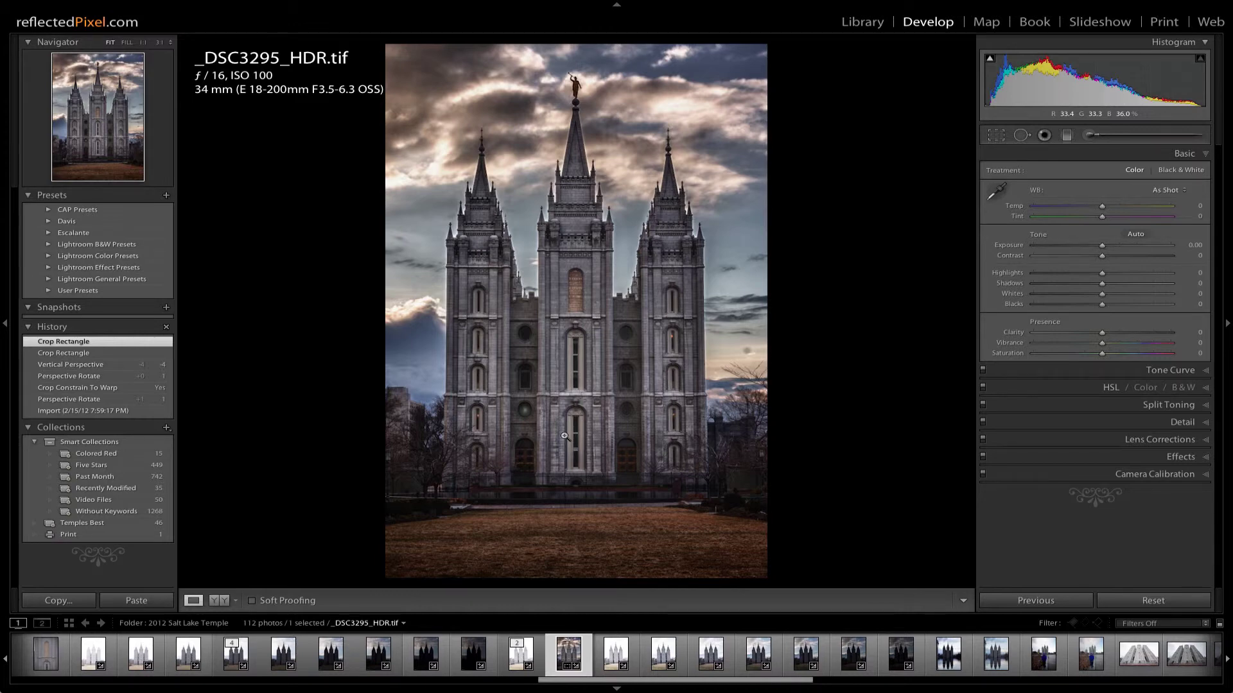
key("g")
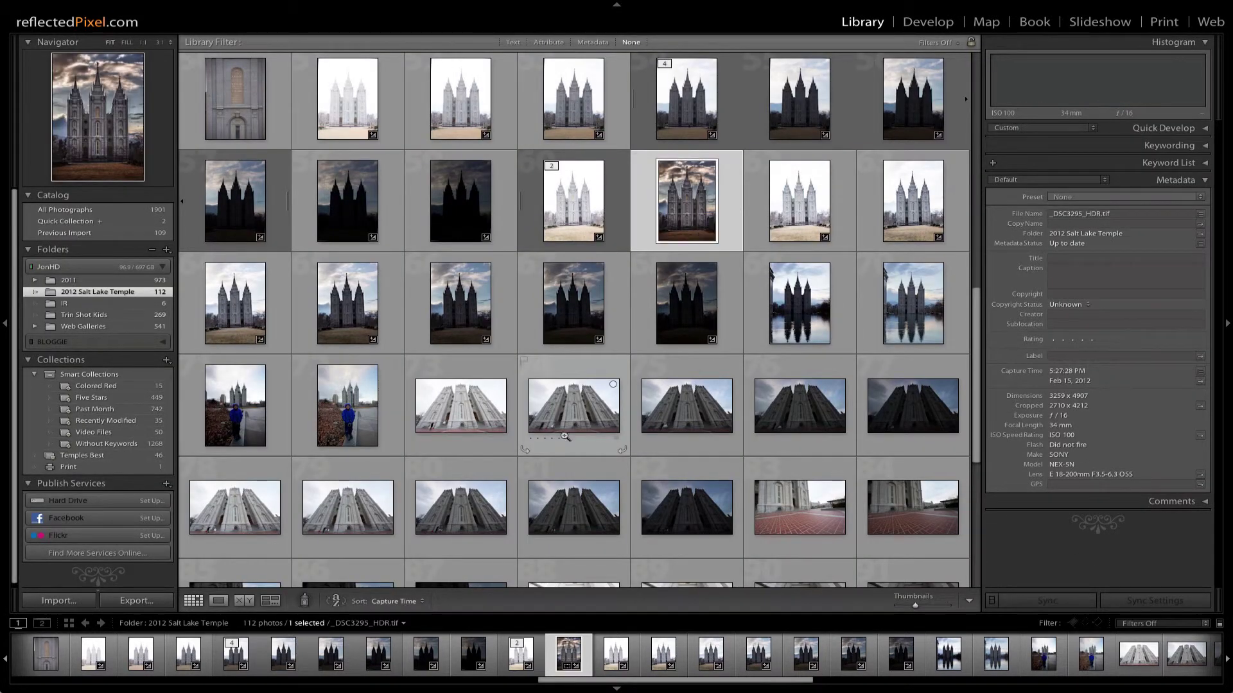
key("e")
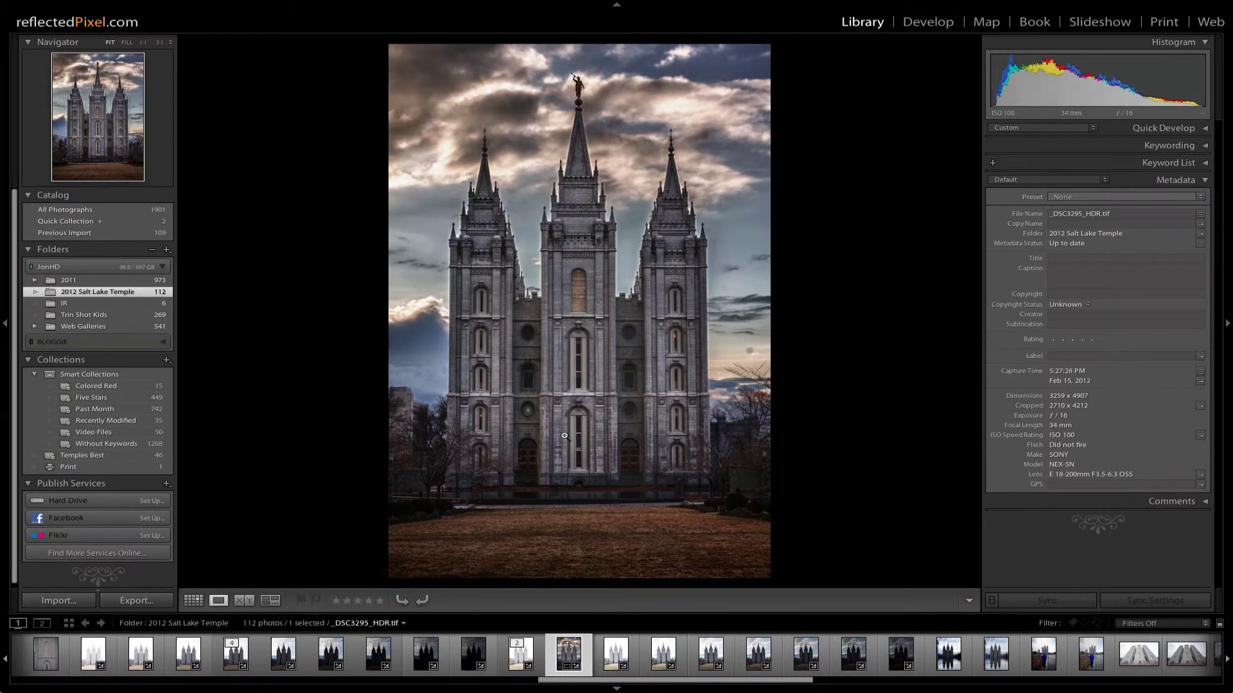